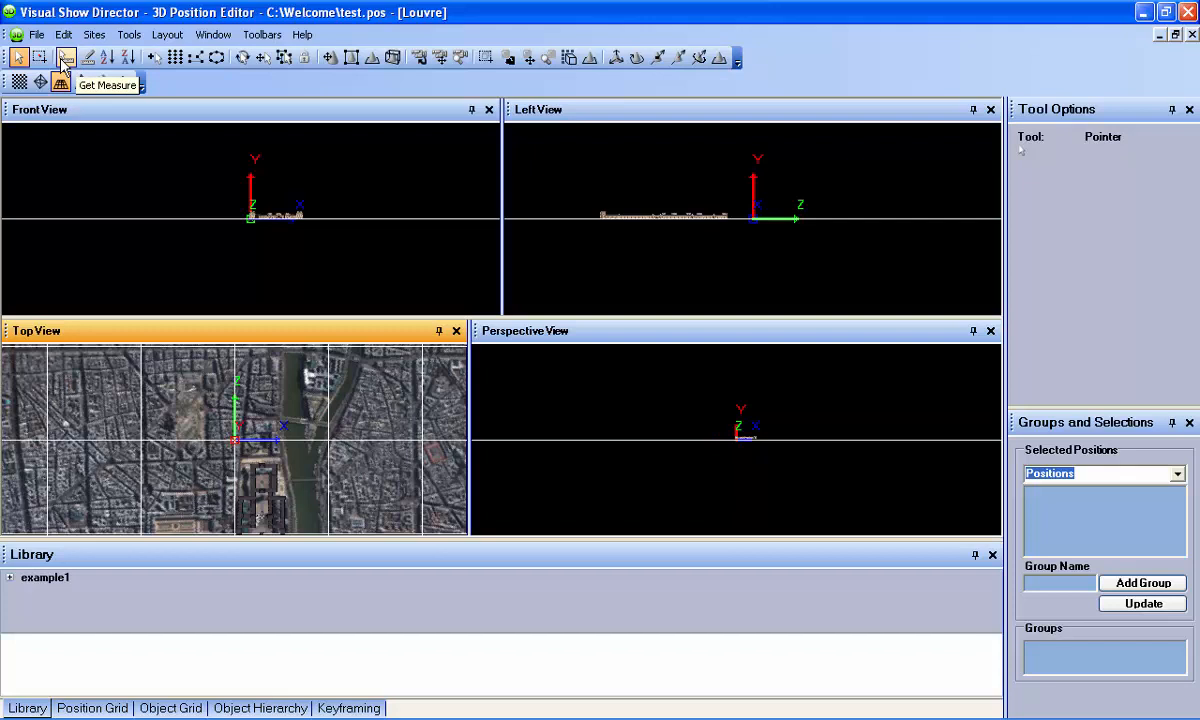
Measure a horizontal distance across the city blocks west of the Louvre in the Top View
{"action": "left_click", "coordinate": [63, 58]}
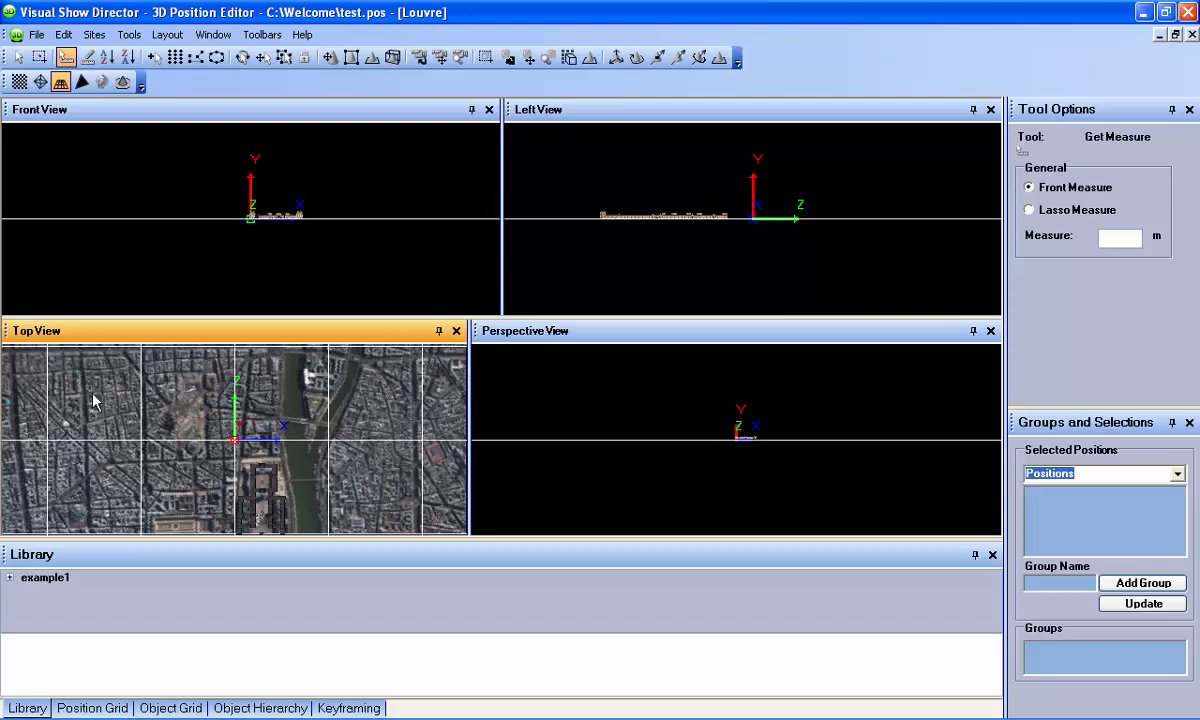
{"action": "left_click_drag", "start_coordinate": [92, 395], "coordinate": [195, 400]}
{"action": "left_click_drag", "start_coordinate": [197, 400], "coordinate": [197, 400]}
Measure the width of the large pyramid in the Louvre courtyard in the Top View using Front Measure
{"action": "left_click", "coordinate": [440, 57]}
{"action": "left_click_drag", "start_coordinate": [306, 430], "coordinate": [279, 338]}
{"action": "scroll", "coordinate": [280, 440], "scroll_direction": "up", "scroll_amount": 6}
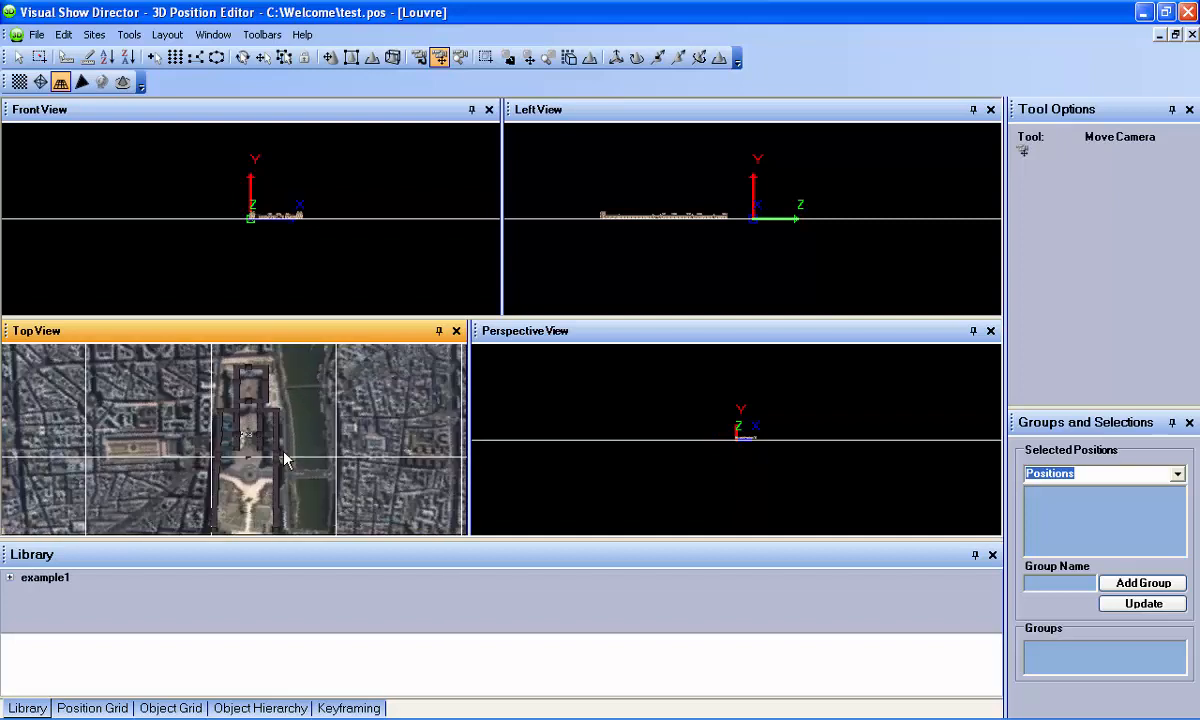
{"action": "scroll", "coordinate": [281, 453], "scroll_direction": "up", "scroll_amount": 6}
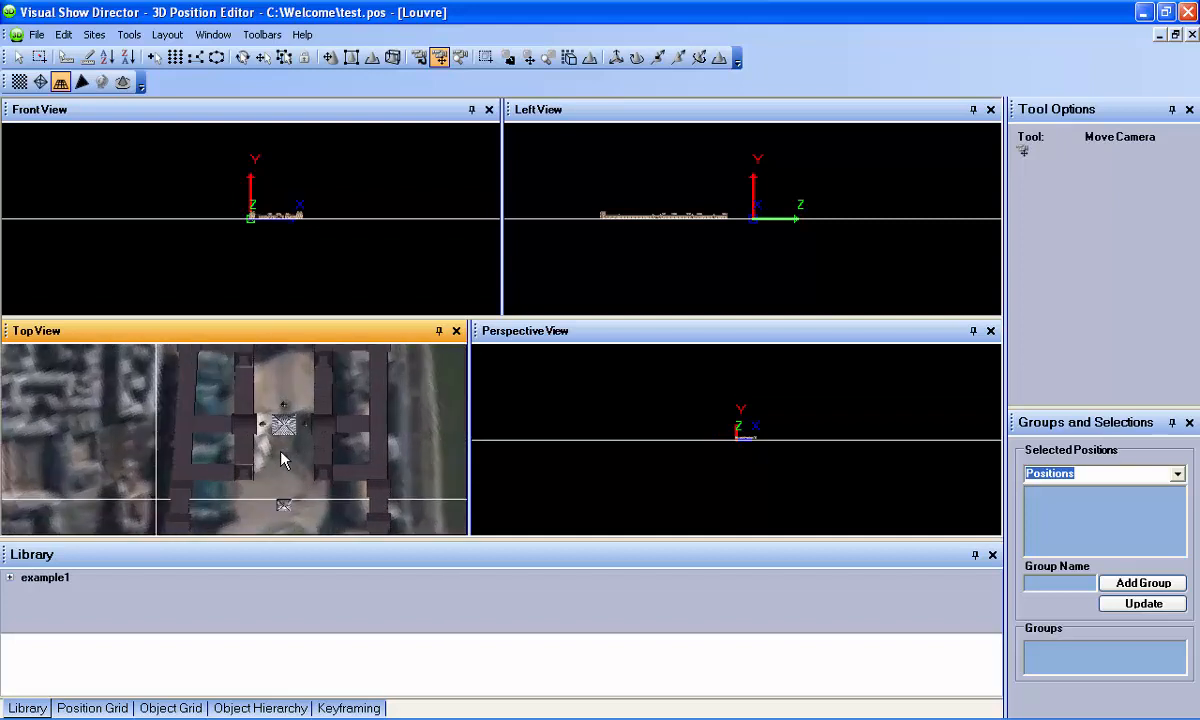
{"action": "scroll", "coordinate": [281, 459], "scroll_direction": "up", "scroll_amount": 5}
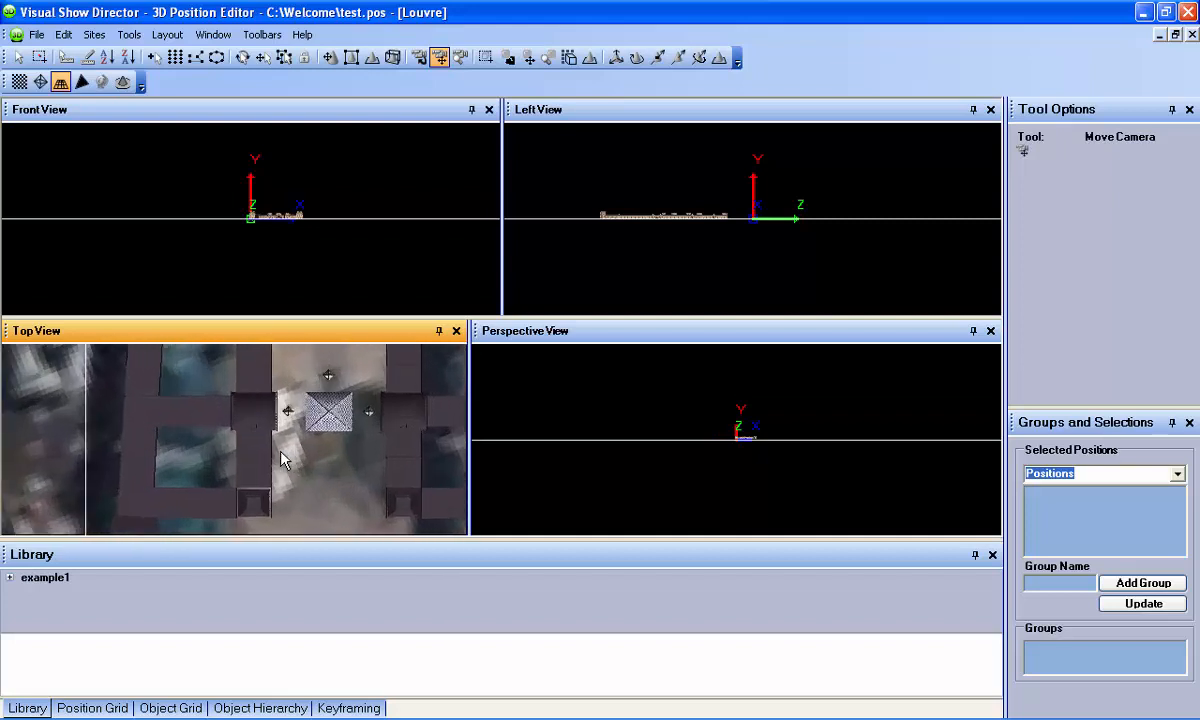
{"action": "scroll", "coordinate": [281, 452], "scroll_direction": "up", "scroll_amount": 2}
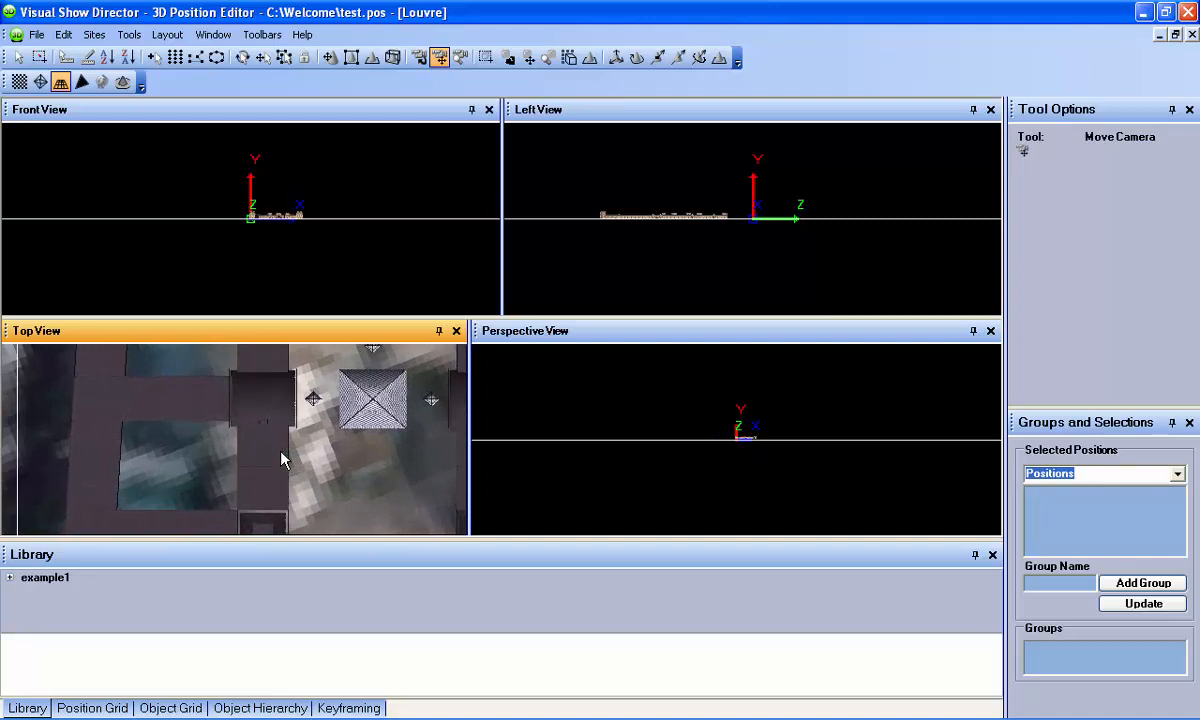
{"action": "left_click_drag", "start_coordinate": [372, 437], "coordinate": [158, 495]}
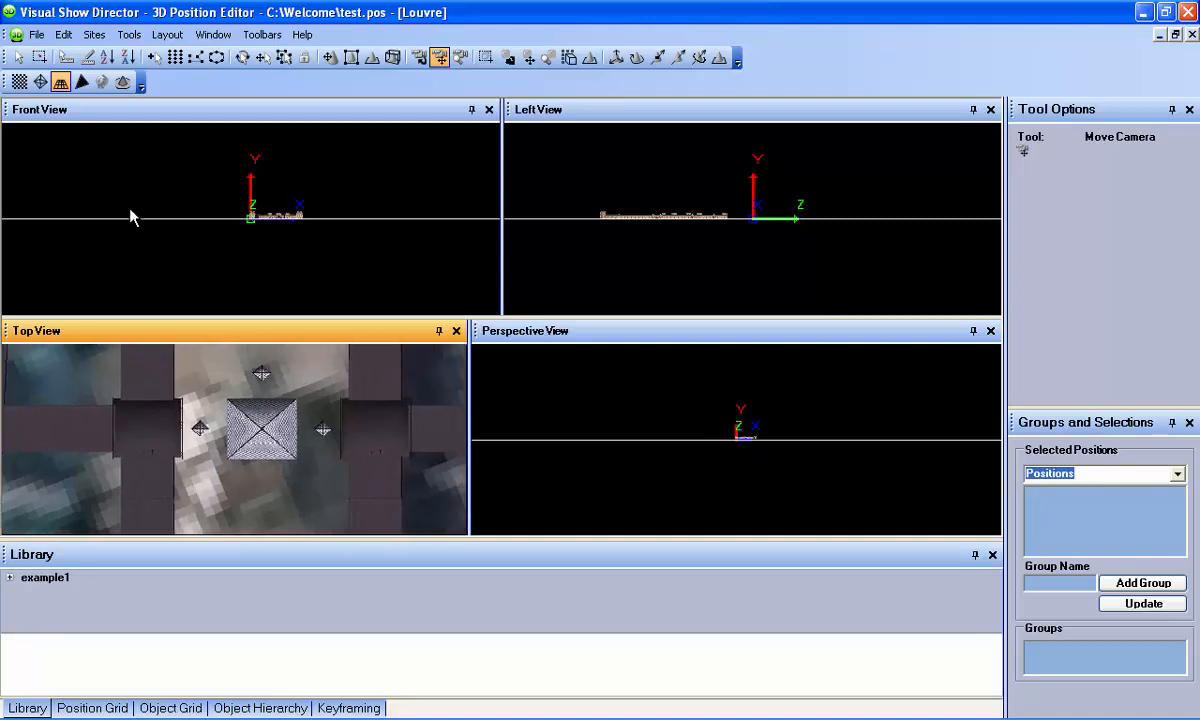
{"action": "left_click", "coordinate": [66, 57]}
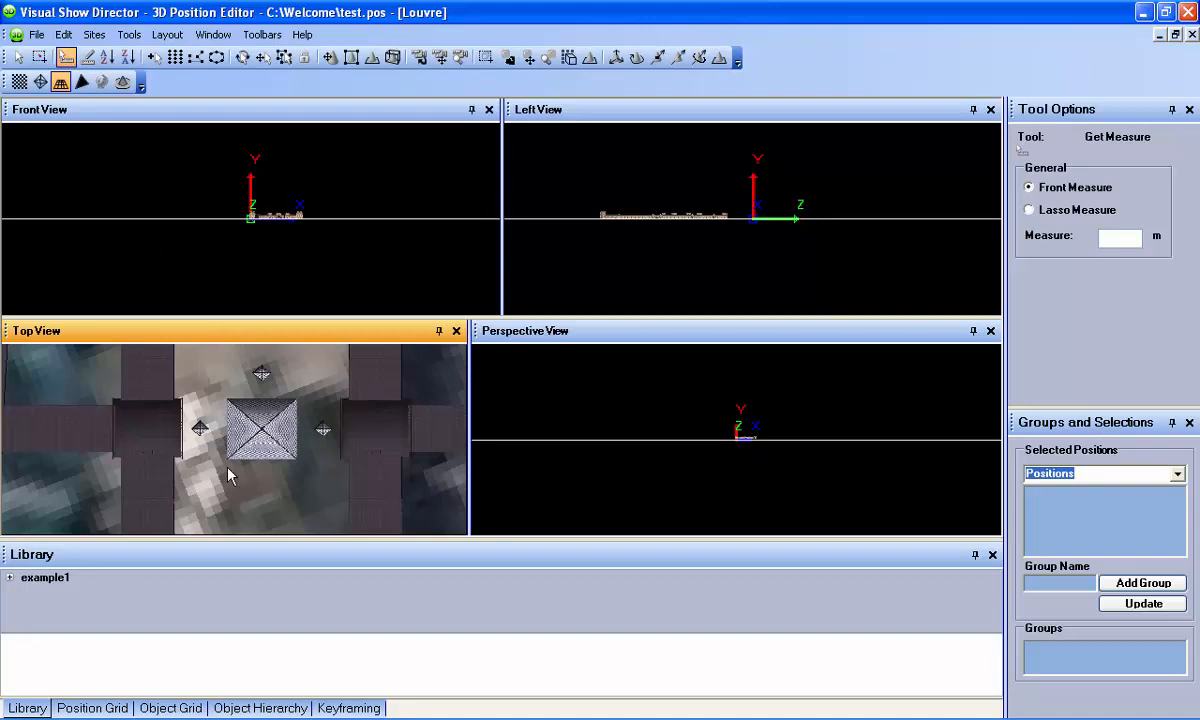
{"action": "left_click_drag", "start_coordinate": [228, 466], "coordinate": [298, 467]}
Set the stage size by assigning 35.42 m to the large pyramid's width, and measure that width again
{"action": "left_click", "coordinate": [88, 60]}
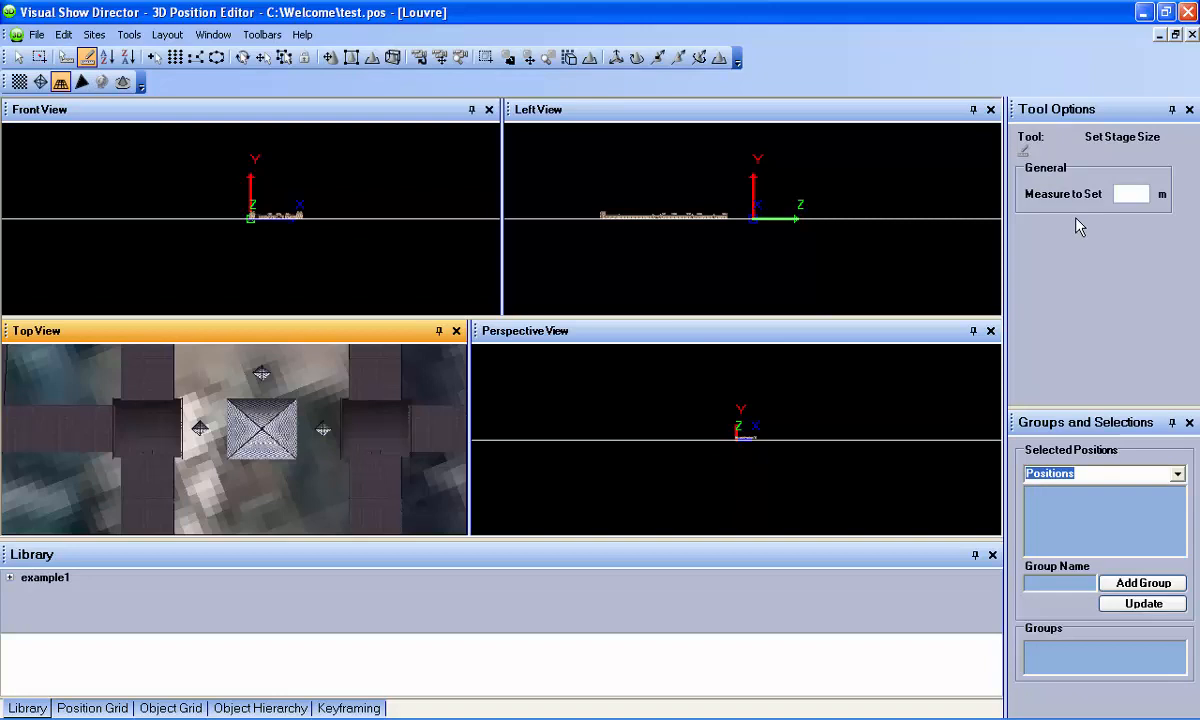
{"action": "left_click", "coordinate": [1124, 194]}
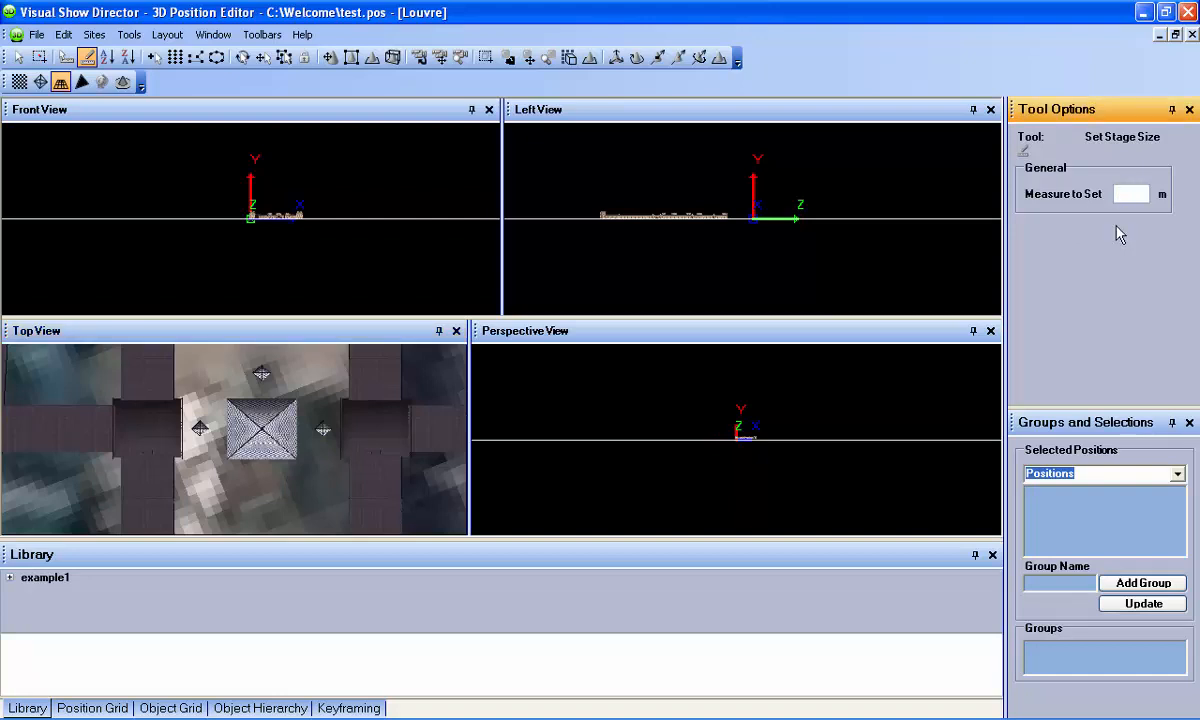
{"action": "type", "text": "35.42"}
{"action": "left_click", "coordinate": [229, 472]}
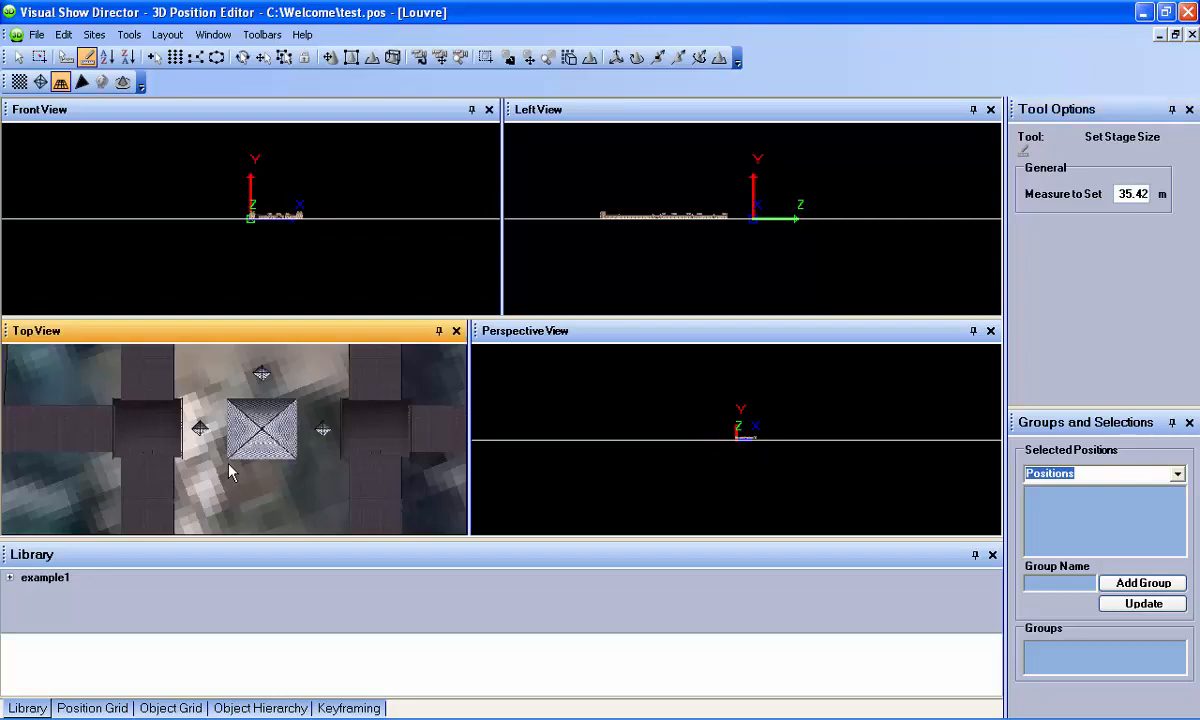
{"action": "left_click_drag", "start_coordinate": [257, 472], "coordinate": [297, 472]}
{"action": "left_click_drag", "start_coordinate": [297, 465], "coordinate": [297, 465]}
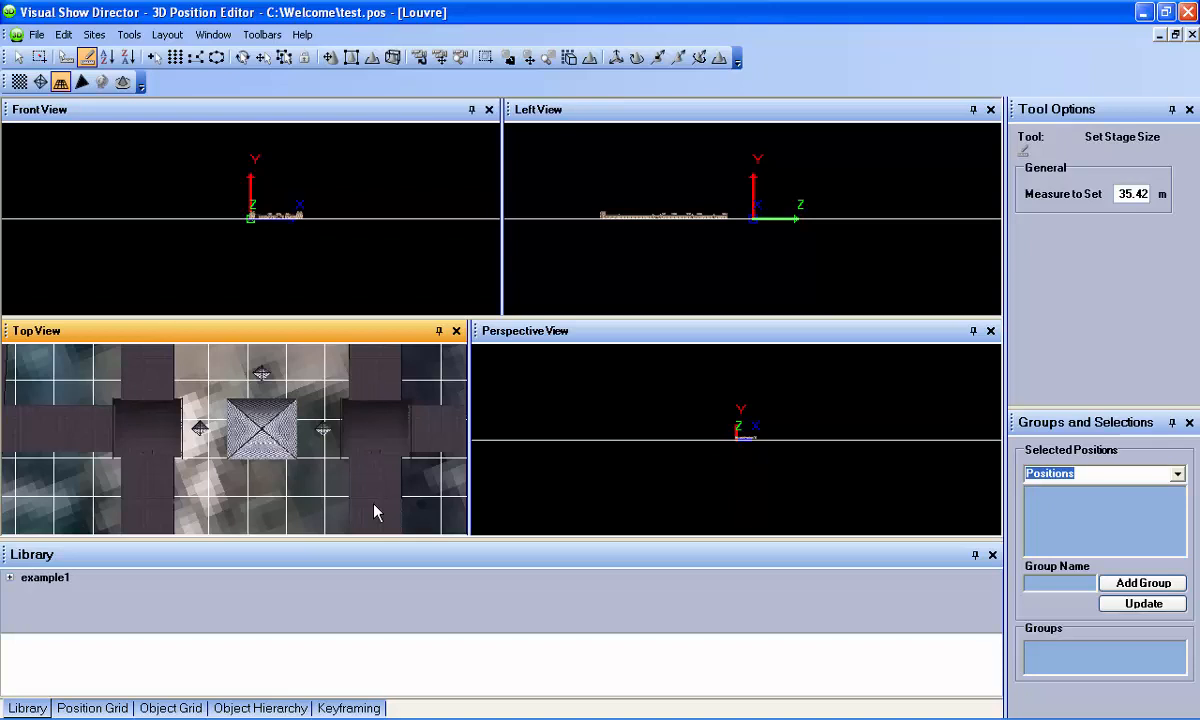
{"action": "left_click", "coordinate": [67, 59]}
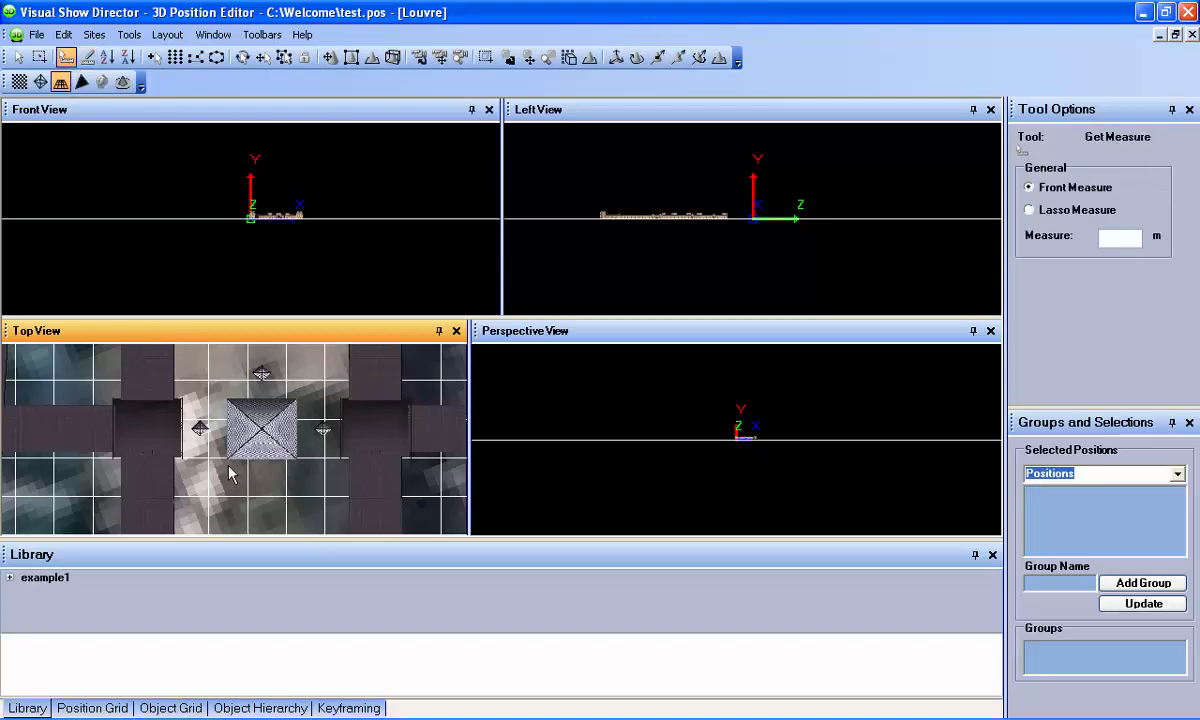
{"action": "left_click_drag", "start_coordinate": [230, 466], "coordinate": [297, 467]}
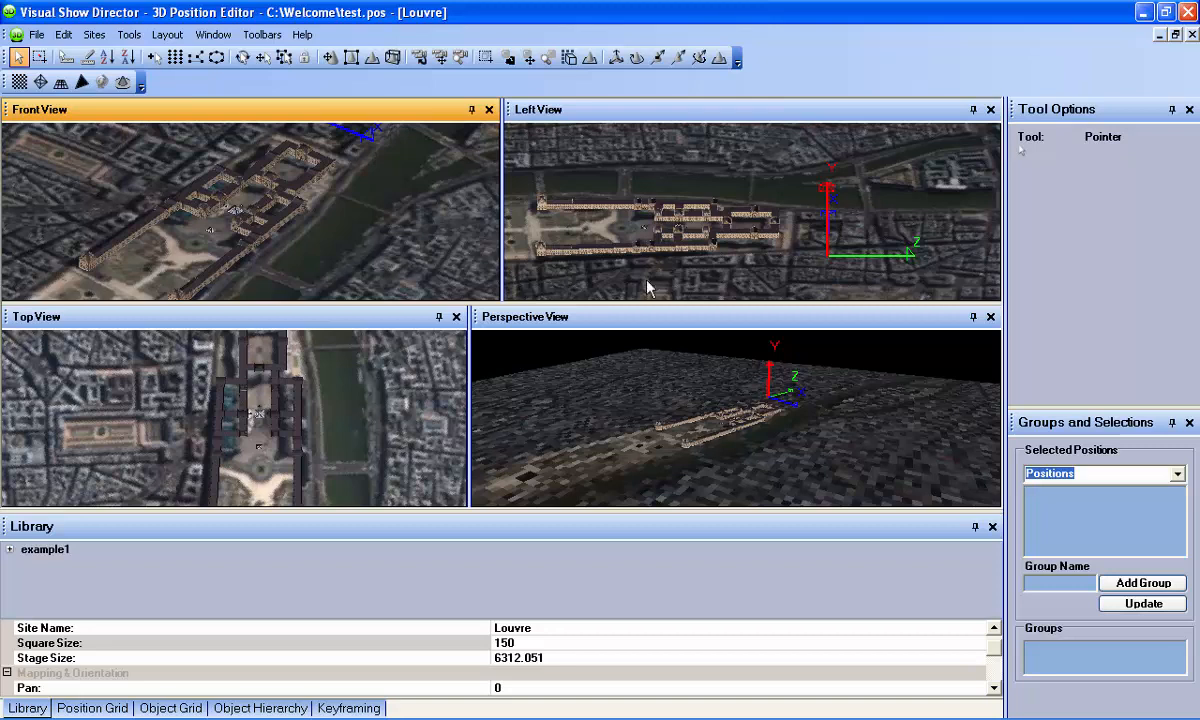
Close the Perspective, Left and Front views so only the Top View of the Louvre courtyard remains
{"action": "left_click", "coordinate": [355, 418]}
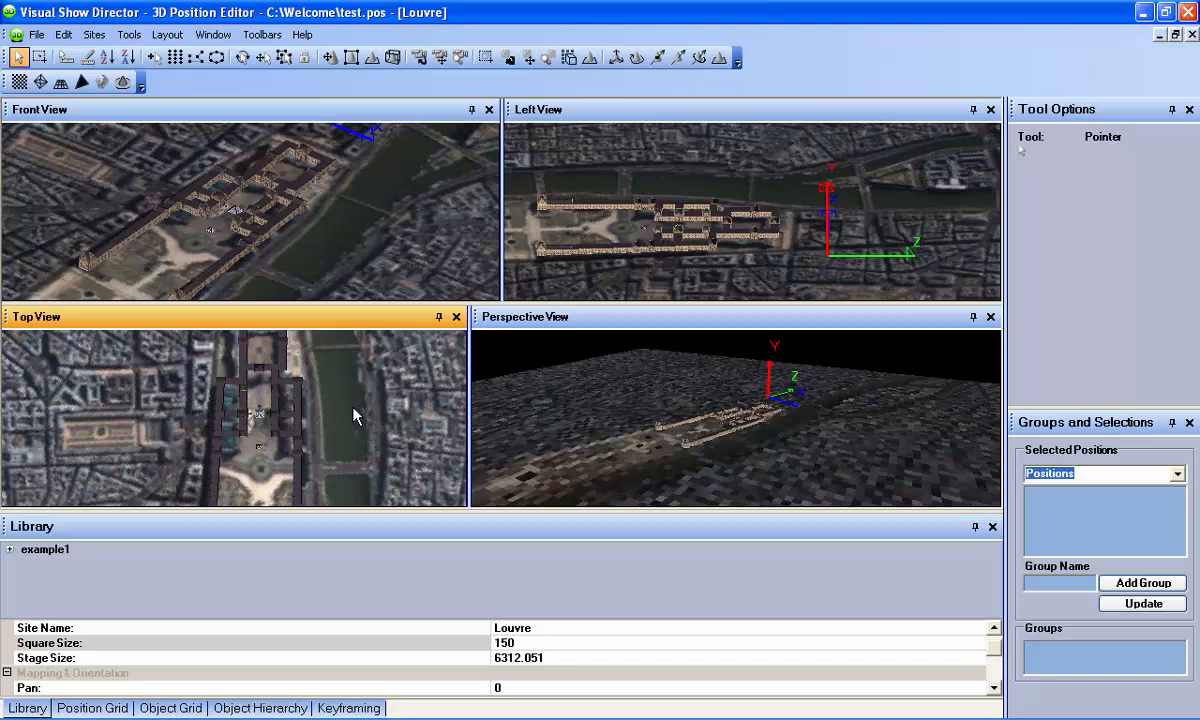
{"action": "scroll", "coordinate": [355, 417], "scroll_direction": "up", "scroll_amount": 5}
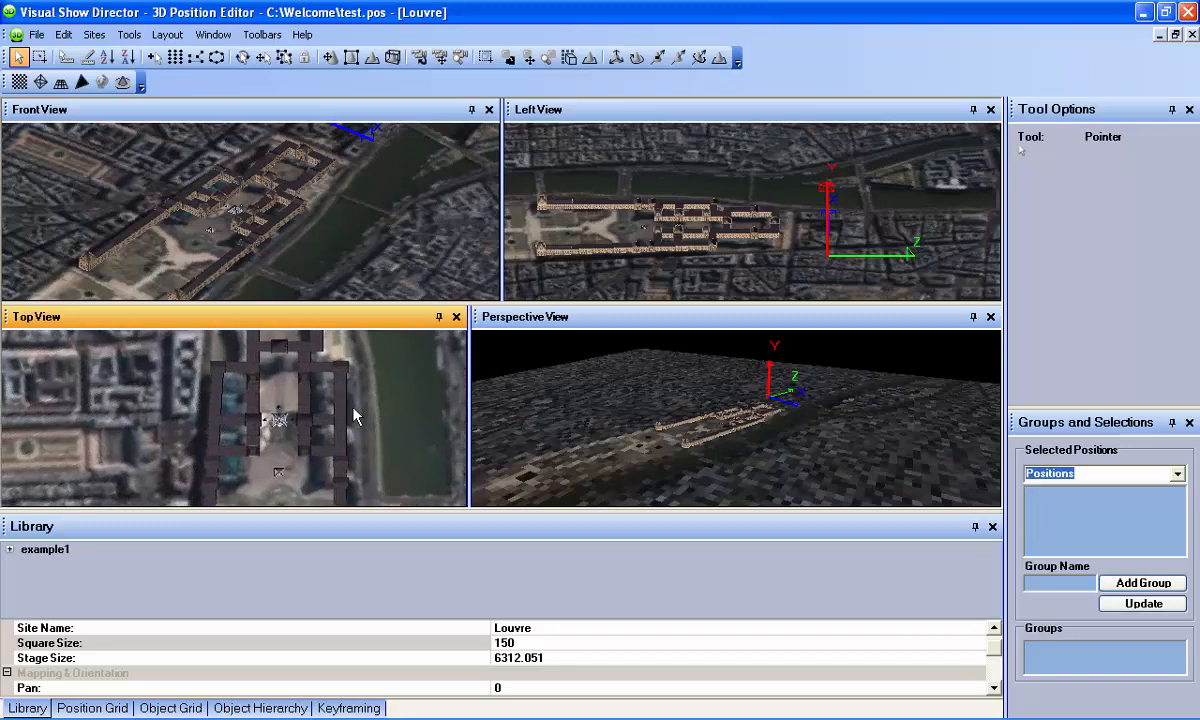
{"action": "scroll", "coordinate": [355, 417], "scroll_direction": "up", "scroll_amount": 3}
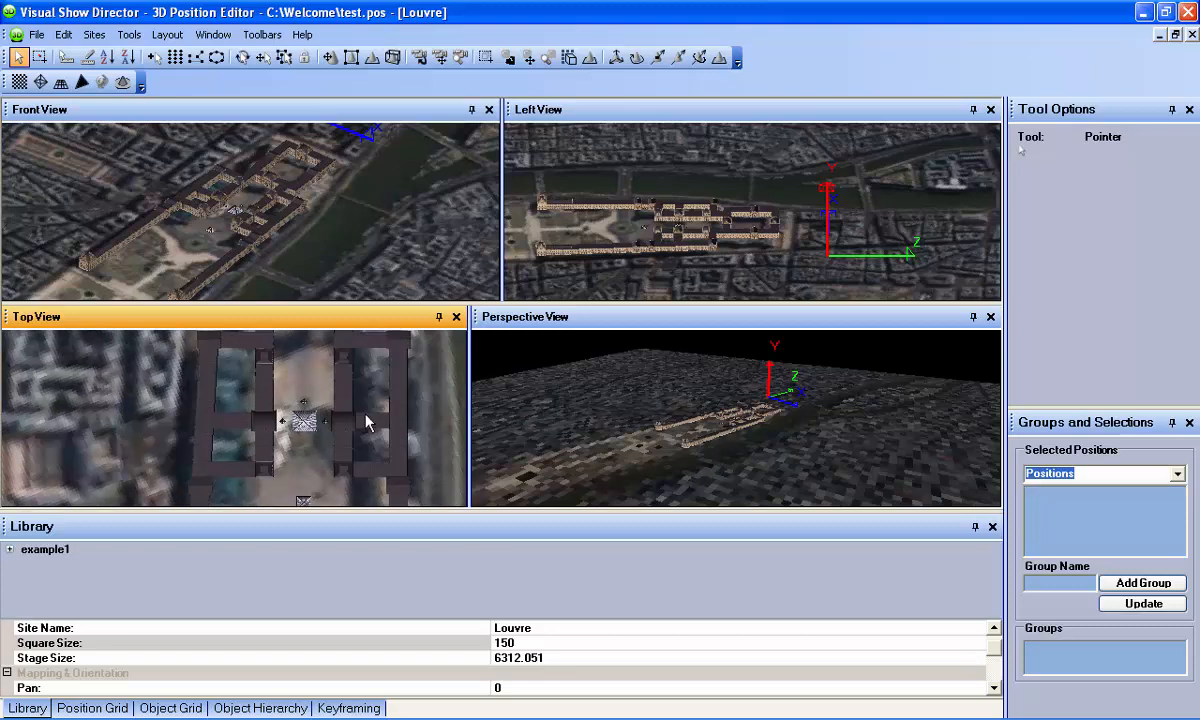
{"action": "left_click", "coordinate": [990, 316]}
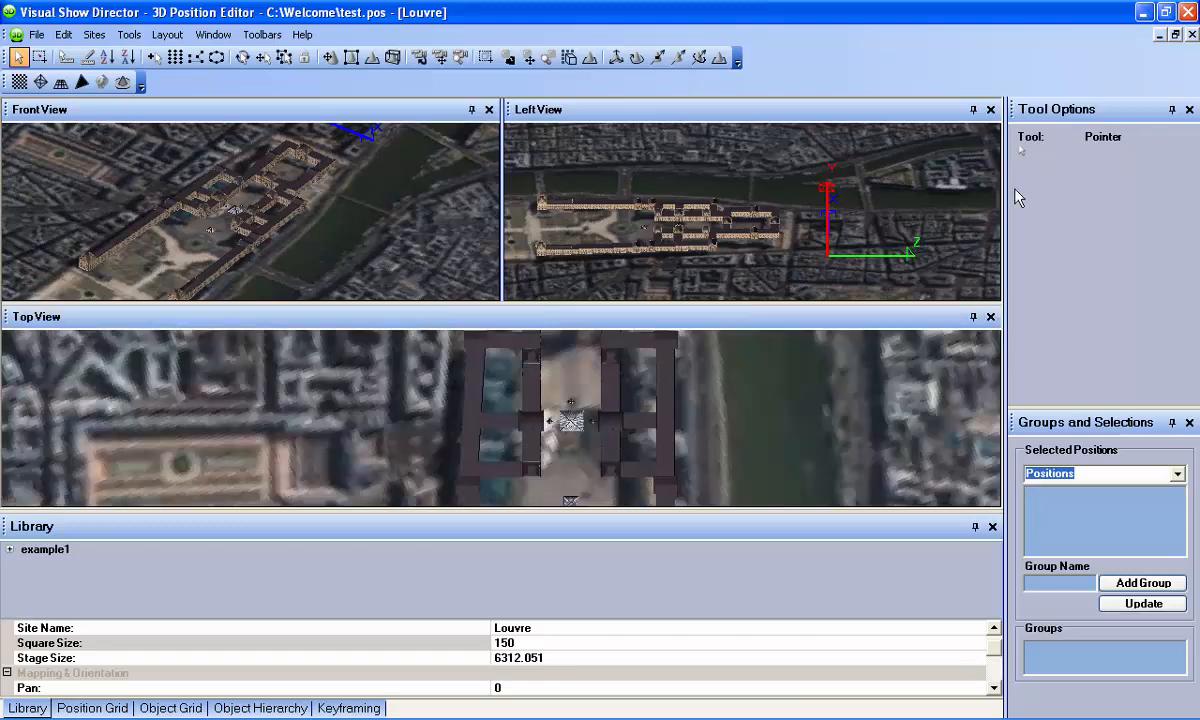
{"action": "left_click", "coordinate": [990, 109]}
{"action": "left_click", "coordinate": [990, 109]}
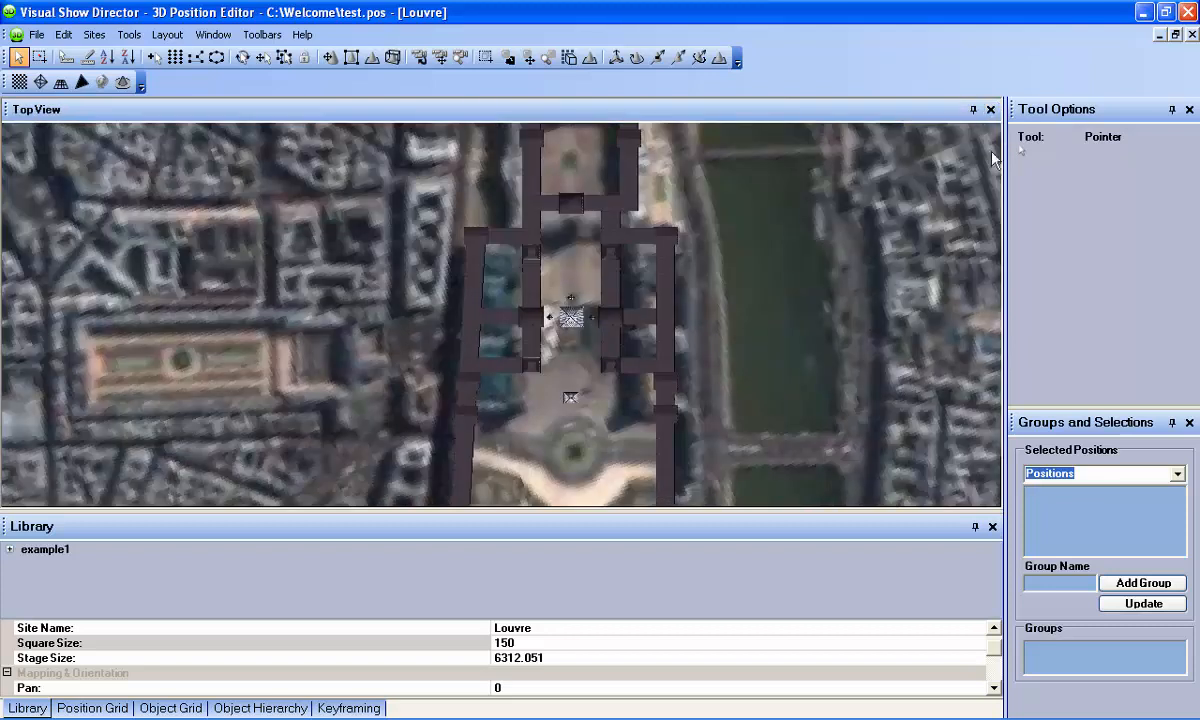
{"action": "left_click", "coordinate": [579, 358]}
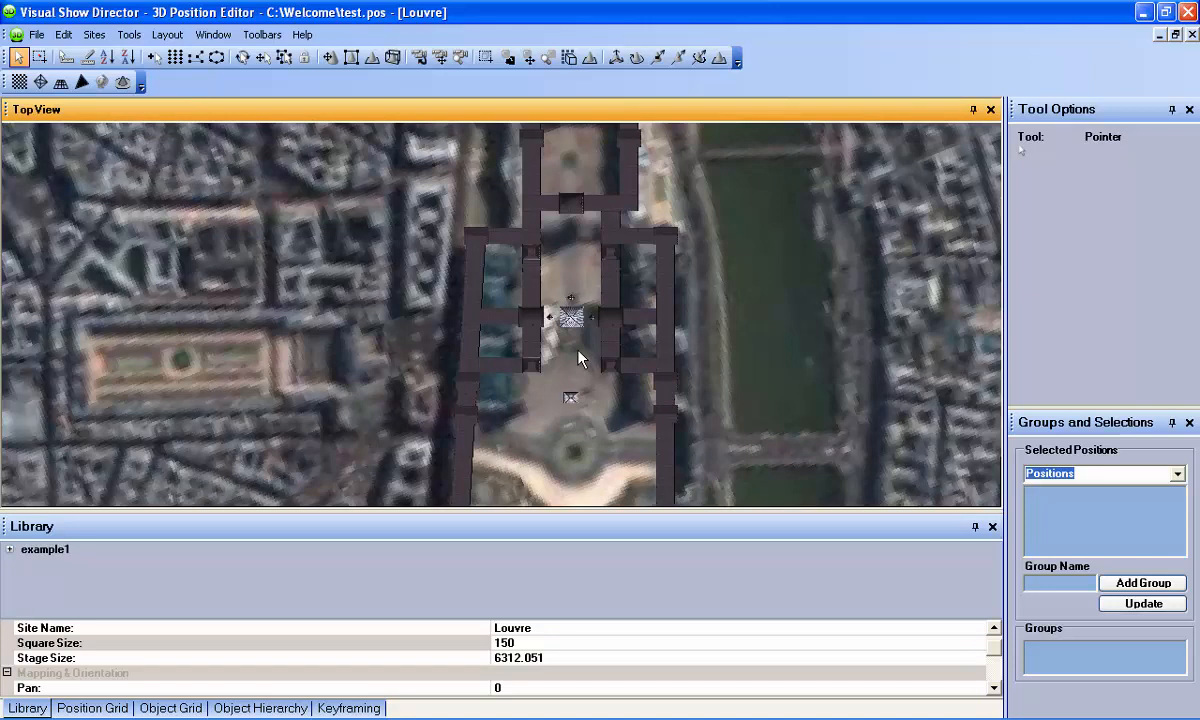
Create a single position named Pos1 with Polygon Related vectors beside the small pyramid
{"action": "left_click", "coordinate": [154, 58]}
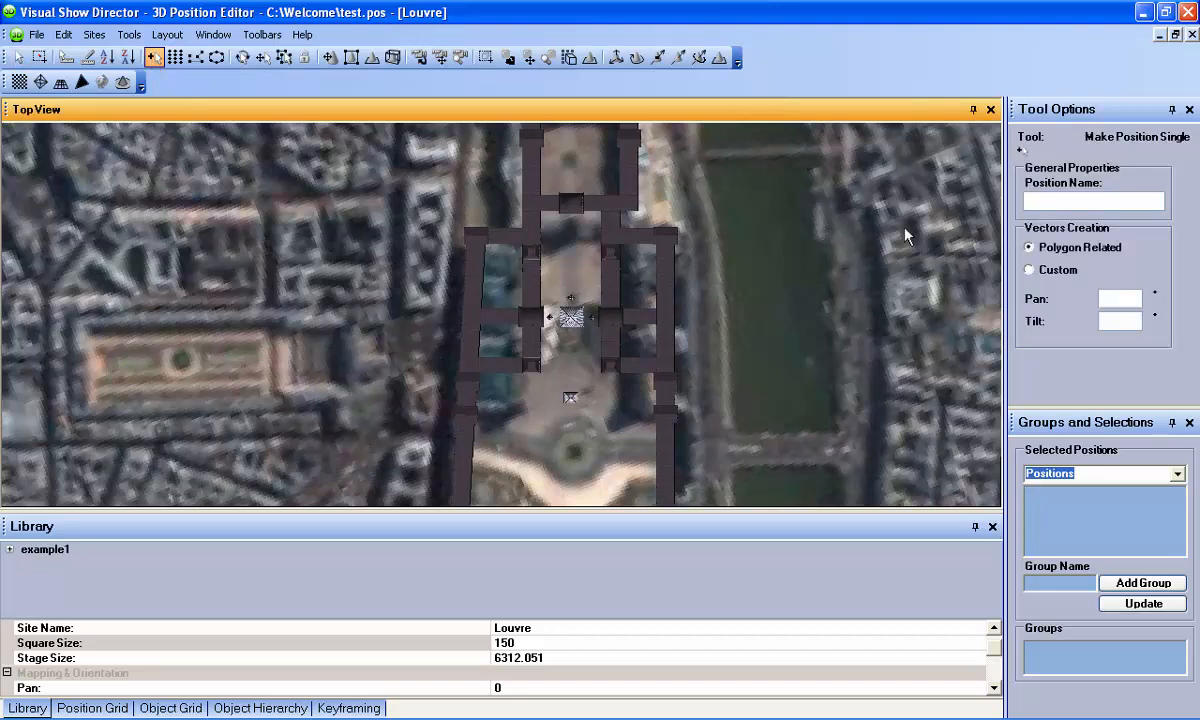
{"action": "left_click", "coordinate": [1043, 199]}
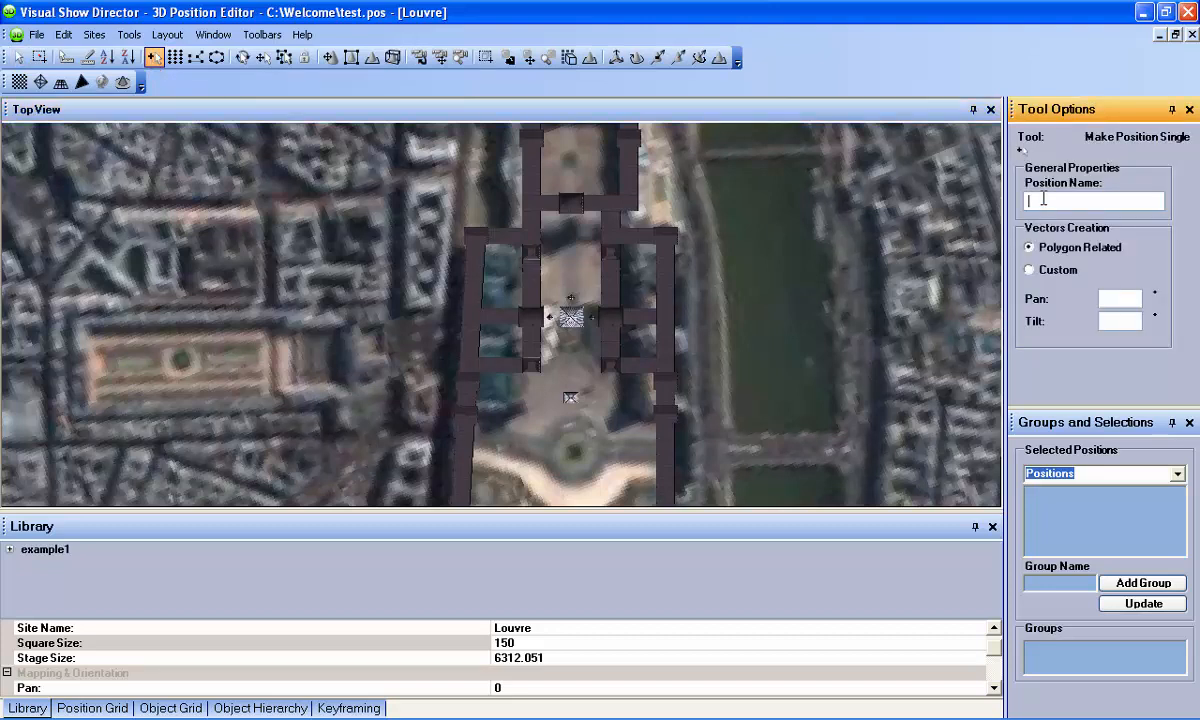
{"action": "type", "text": "Pos1"}
{"action": "left_click", "coordinate": [592, 400]}
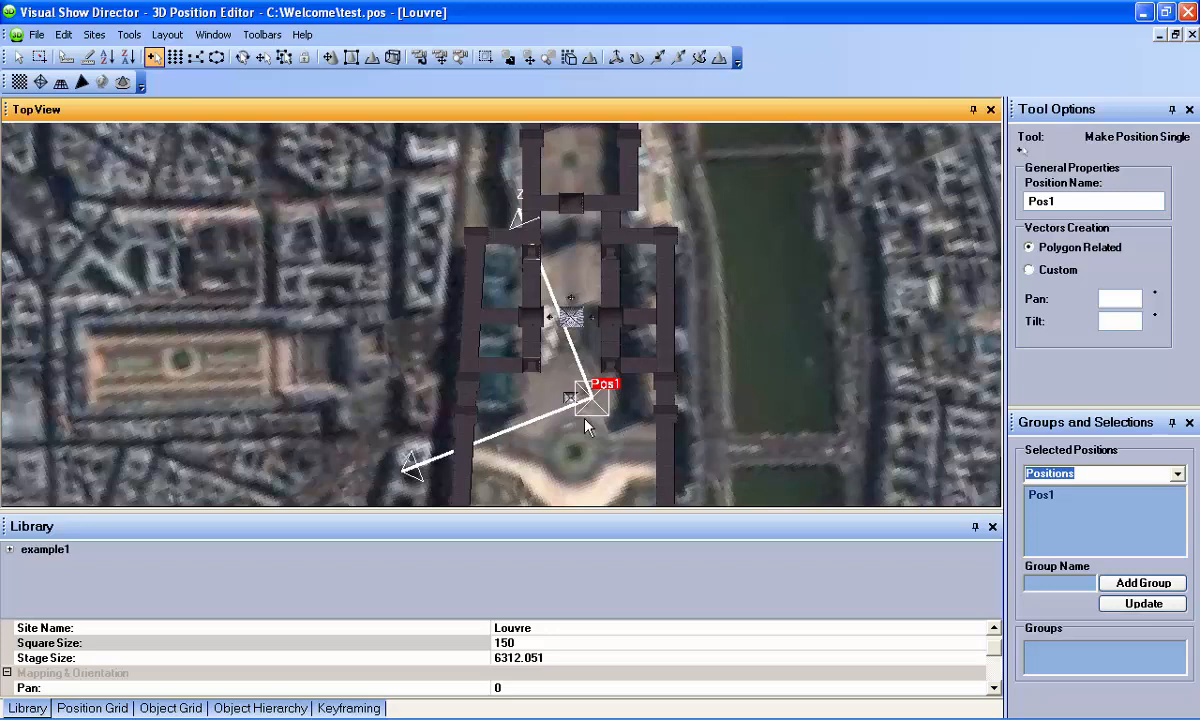
{"action": "left_click", "coordinate": [18, 57]}
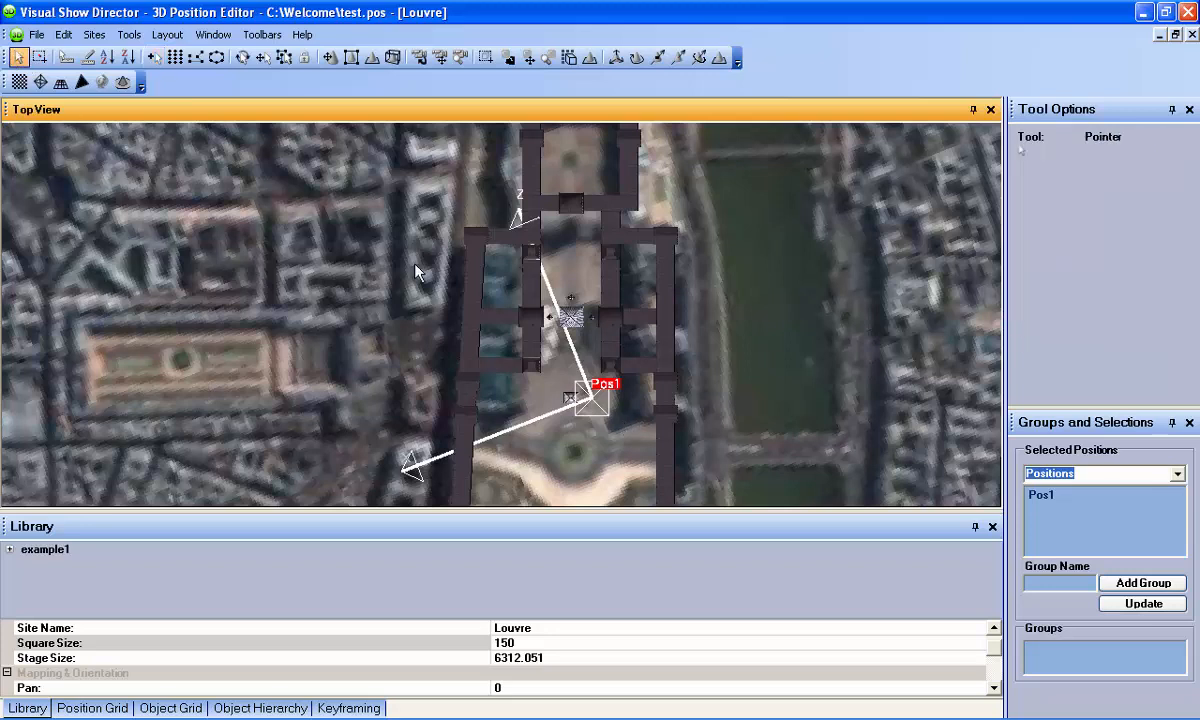
Show the Front View and examine Pos1 and its direction vectors from an angled camera
{"action": "right_click", "coordinate": [729, 330]}
{"action": "left_click", "coordinate": [756, 366]}
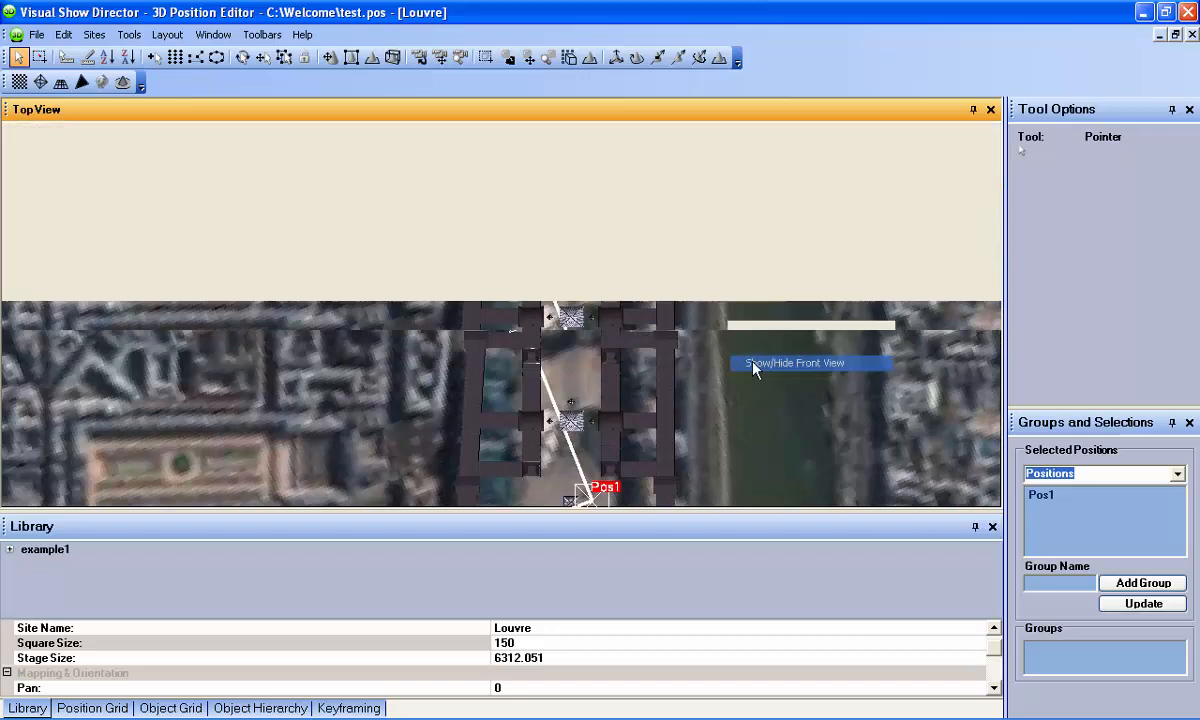
{"action": "left_click", "coordinate": [440, 57]}
{"action": "left_click_drag", "start_coordinate": [445, 205], "coordinate": [580, 185]}
{"action": "left_click", "coordinate": [418, 57]}
{"action": "left_click_drag", "start_coordinate": [415, 150], "coordinate": [563, 190]}
{"action": "left_click", "coordinate": [440, 57]}
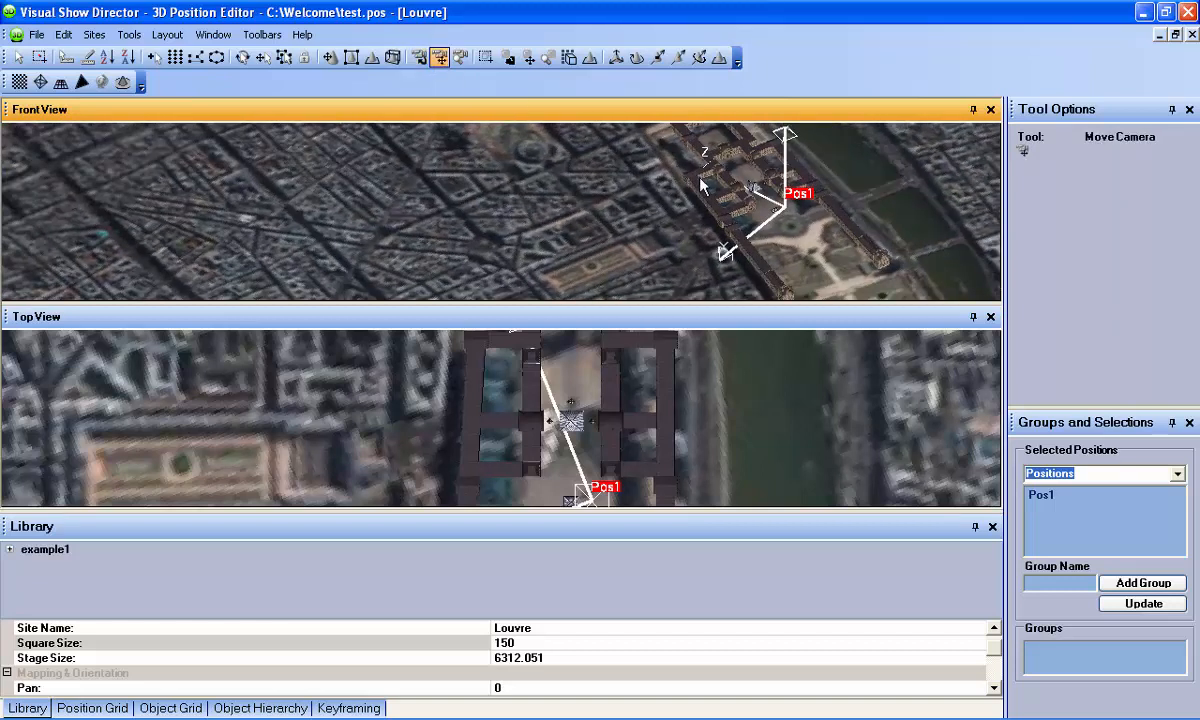
{"action": "left_click_drag", "start_coordinate": [660, 178], "coordinate": [333, 243]}
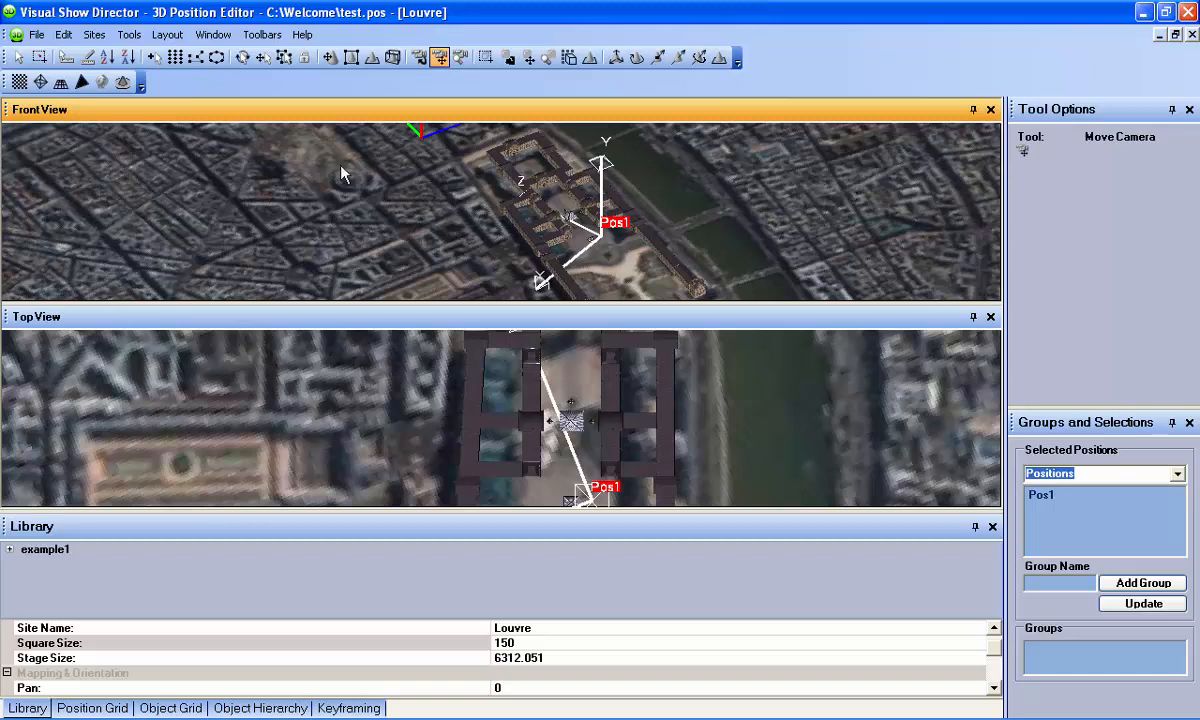
Undo the placement of Pos1
{"action": "left_click", "coordinate": [62, 36]}
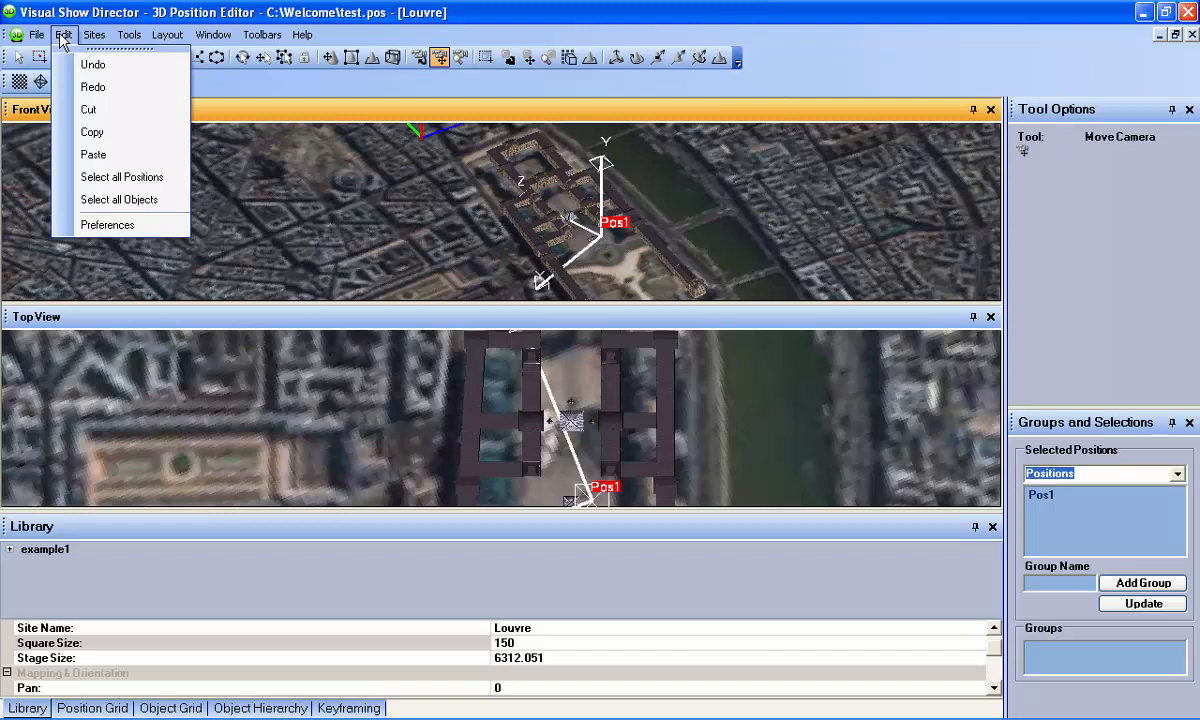
{"action": "left_click", "coordinate": [93, 64]}
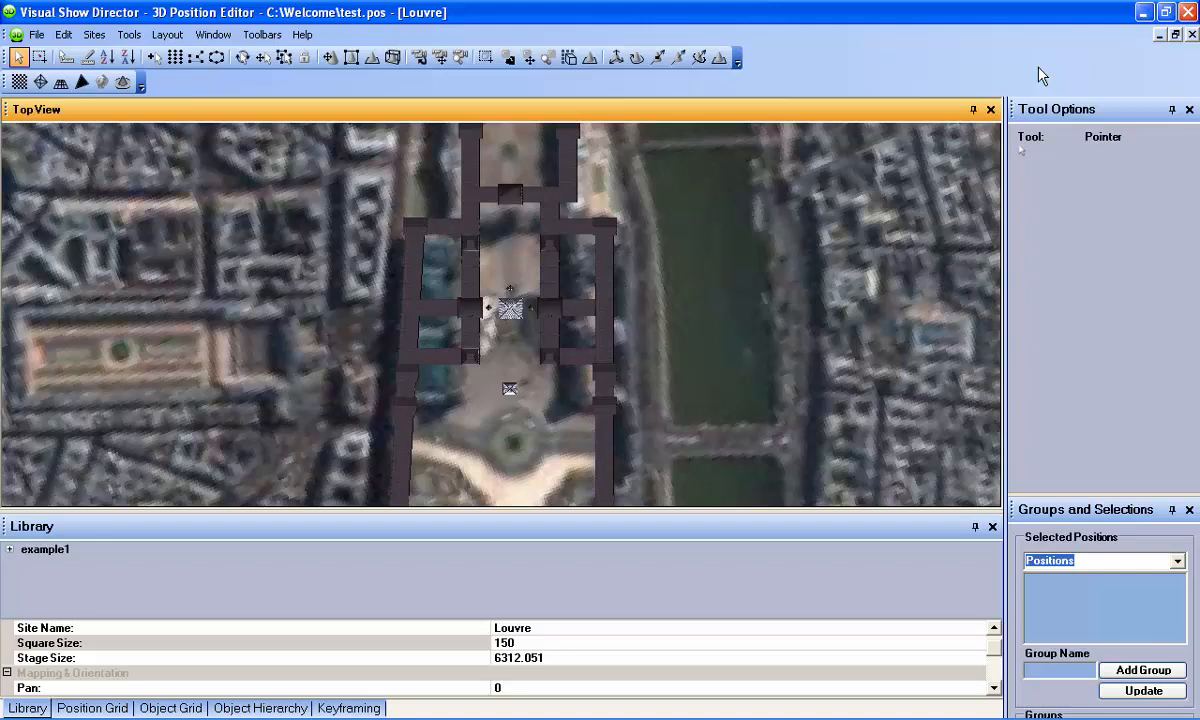
Create a position array named Pos#00 with front count 3 and depth count 4 over the river and the blocks east of the Louvre
{"action": "left_click", "coordinate": [175, 58]}
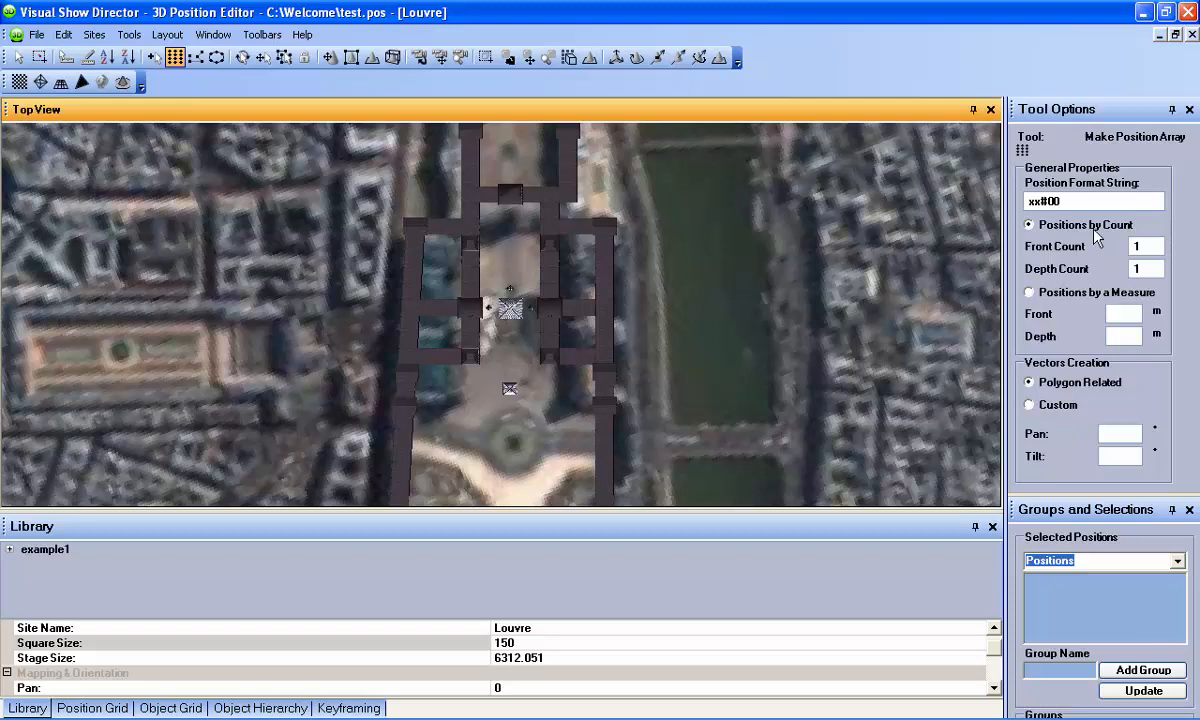
{"action": "double_click", "coordinate": [1140, 246]}
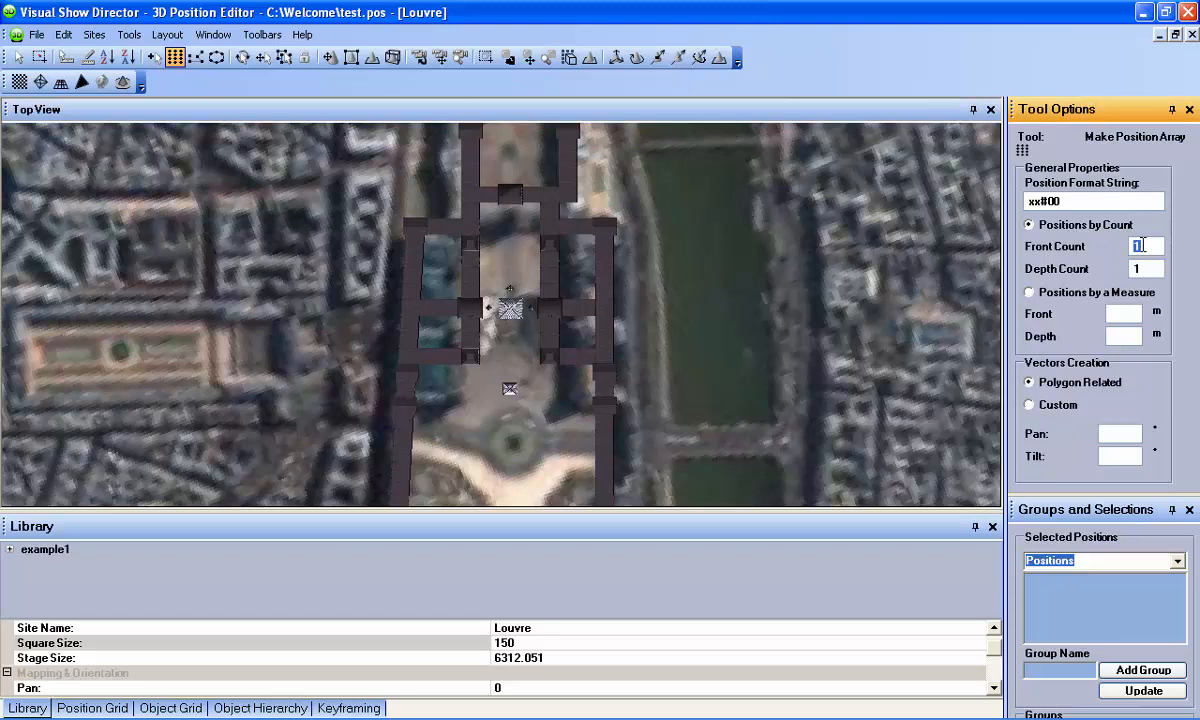
{"action": "type", "text": "3"}
{"action": "double_click", "coordinate": [1139, 268]}
{"action": "type", "text": "4"}
{"action": "left_click_drag", "start_coordinate": [1029, 201], "coordinate": [1042, 201]}
{"action": "type", "text": "Pos"}
{"action": "left_click", "coordinate": [644, 233]}
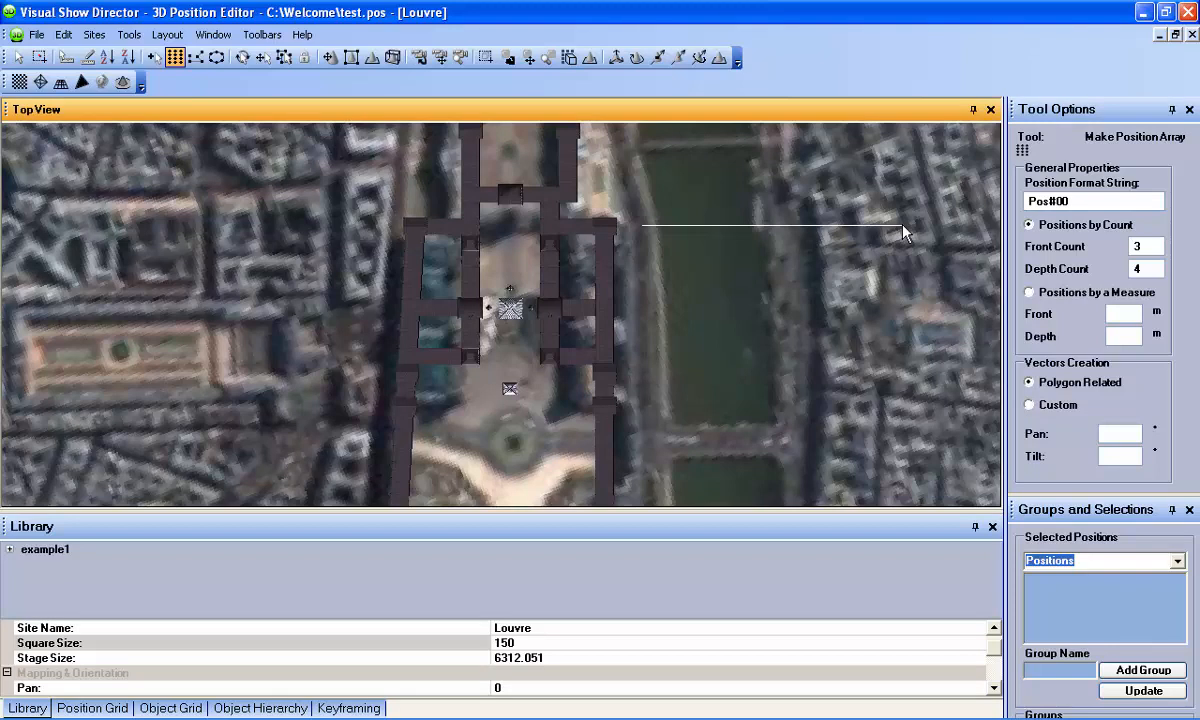
{"action": "left_click_drag", "start_coordinate": [903, 228], "coordinate": [896, 461]}
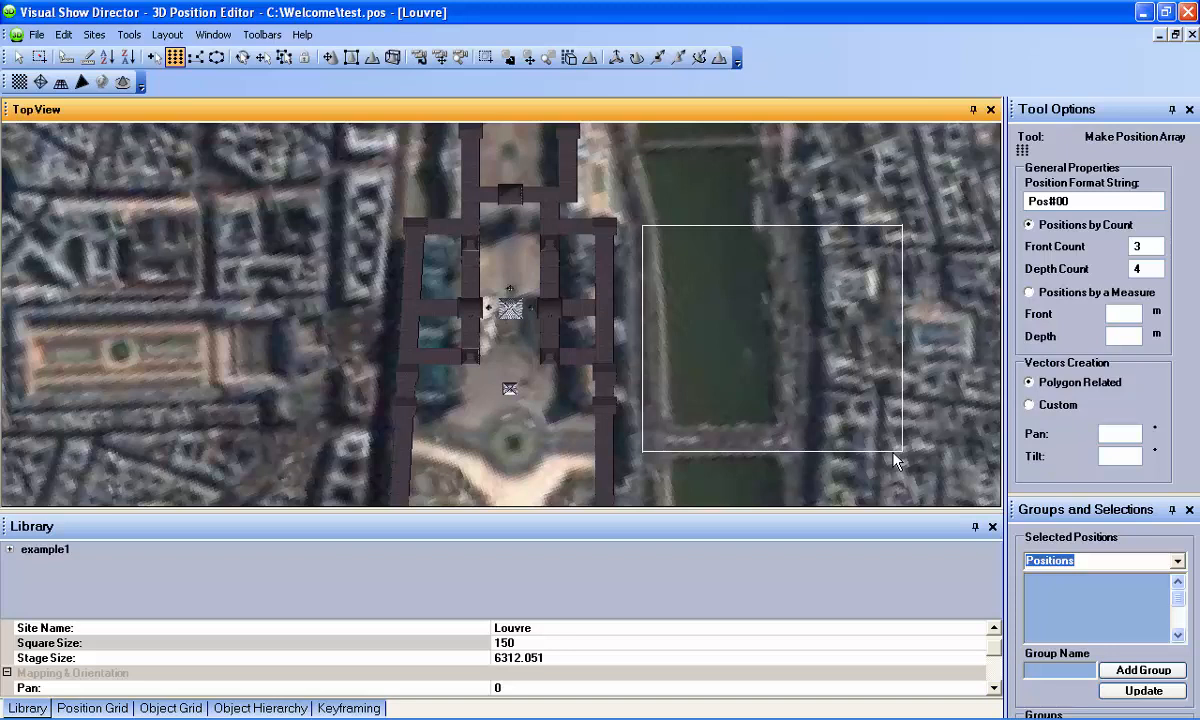
{"action": "left_click", "coordinate": [893, 453]}
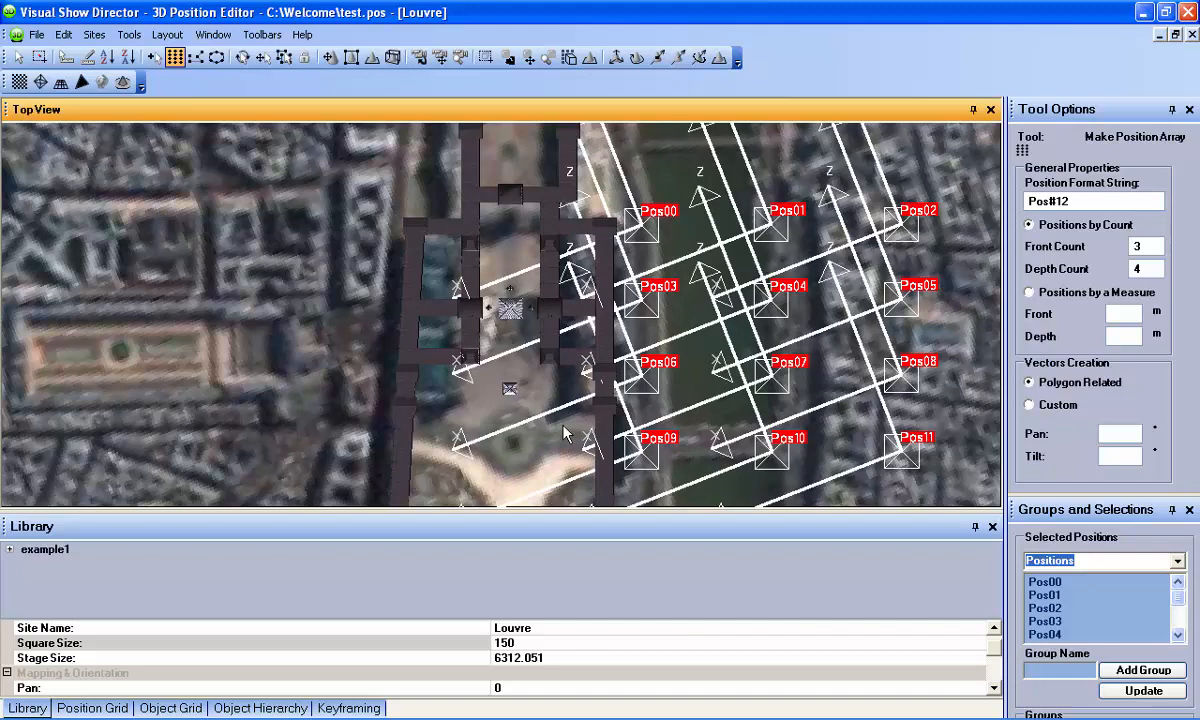
{"action": "left_click", "coordinate": [17, 58]}
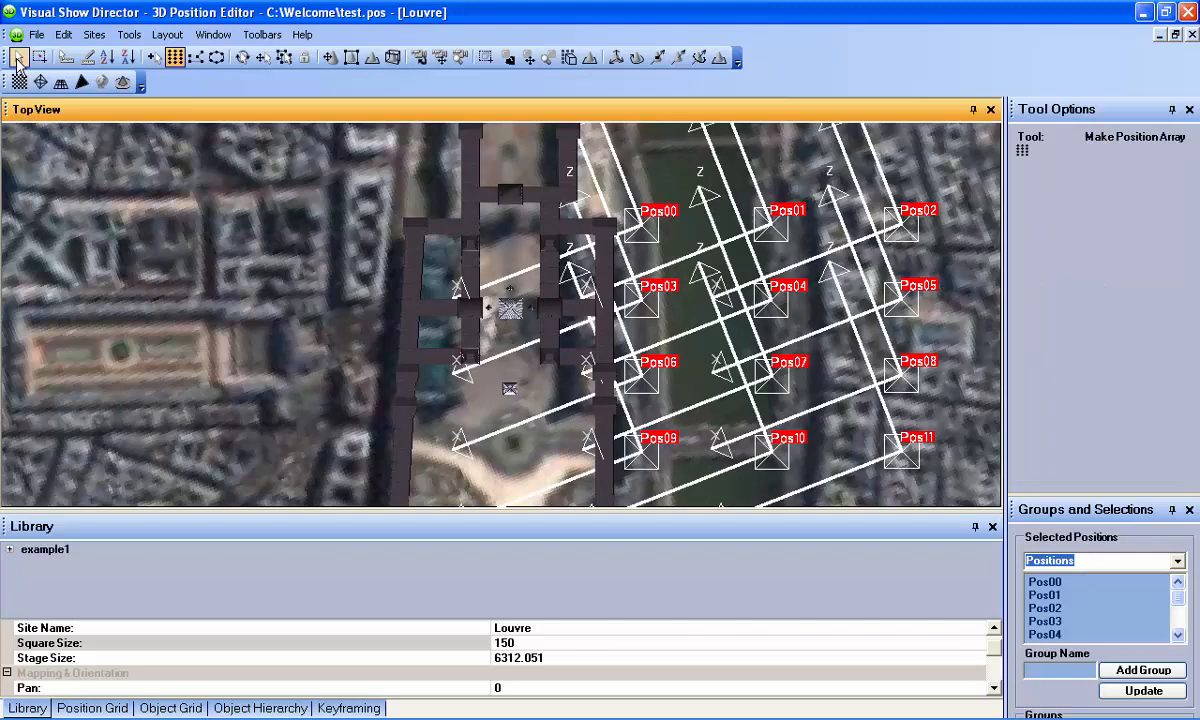
Show the Front View to inspect the position array from another angle
{"action": "right_click", "coordinate": [252, 208]}
{"action": "left_click", "coordinate": [290, 248]}
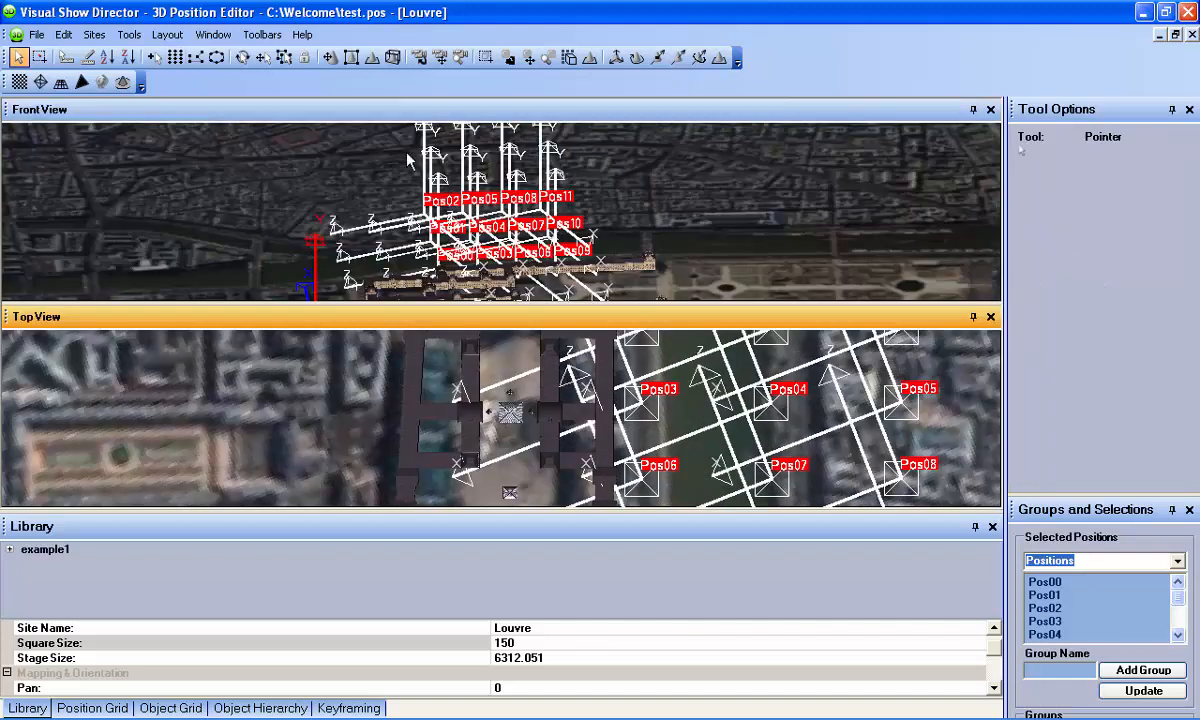
Orbit and move the Front View camera to examine the whole position array and its direction vectors from above
{"action": "left_click", "coordinate": [440, 57]}
{"action": "left_click_drag", "start_coordinate": [467, 228], "coordinate": [674, 262]}
{"action": "left_click", "coordinate": [419, 57]}
{"action": "left_click", "coordinate": [440, 57]}
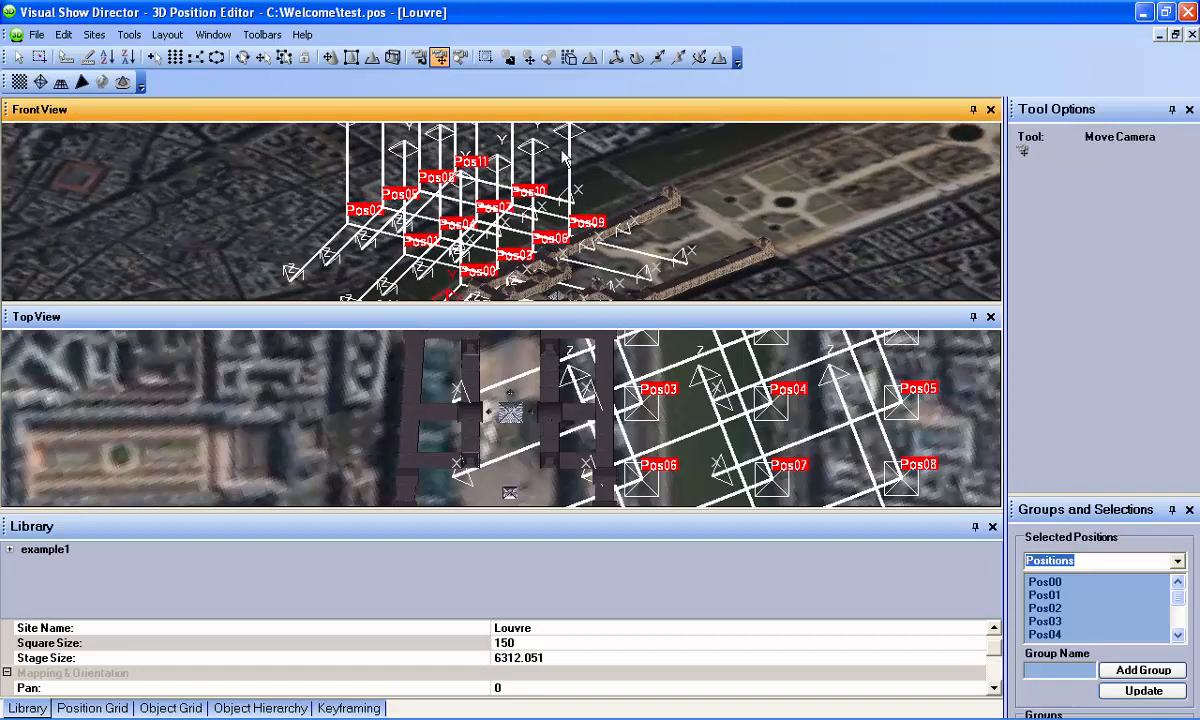
{"action": "scroll", "coordinate": [530, 148], "scroll_direction": "down", "scroll_amount": 3}
{"action": "left_click_drag", "start_coordinate": [560, 176], "coordinate": [600, 270]}
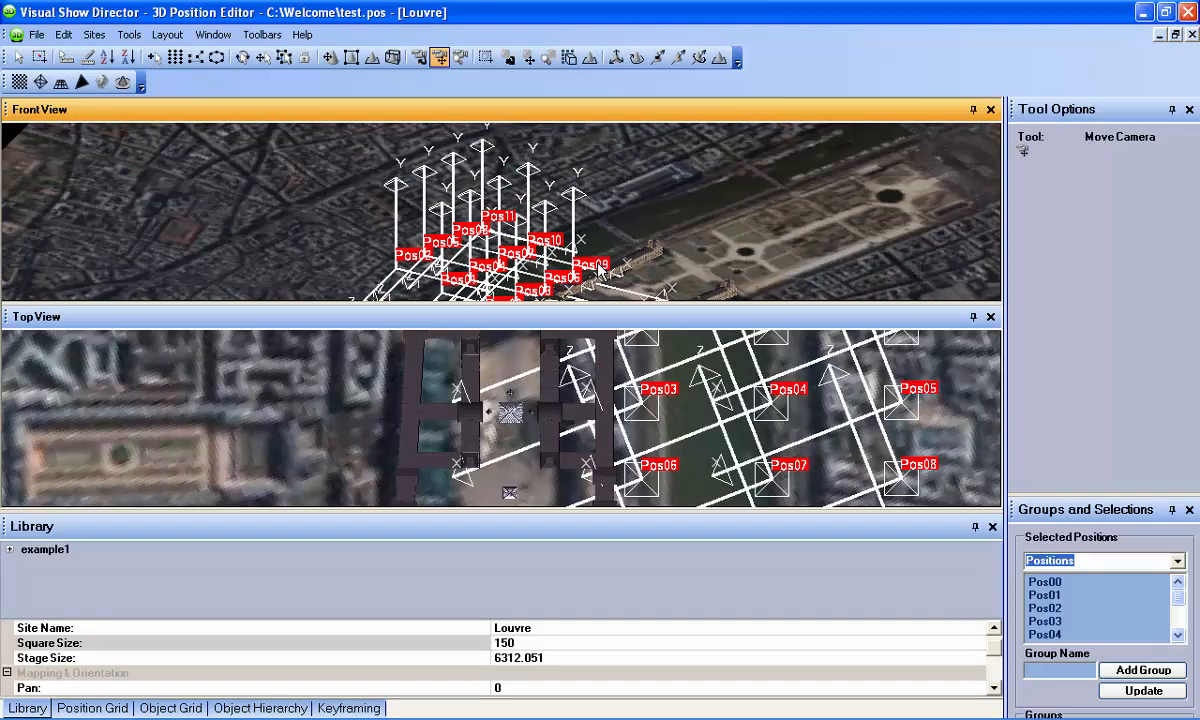
Undo the position array and close the Front View
{"action": "left_click", "coordinate": [63, 34]}
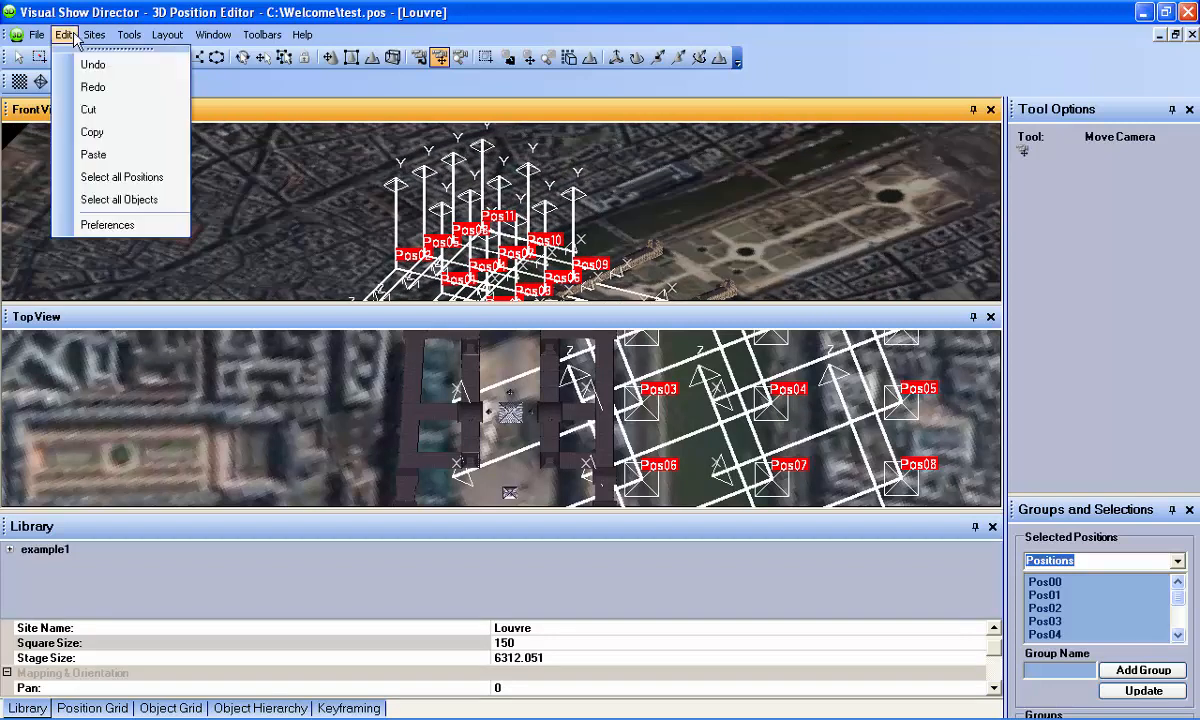
{"action": "mouse_move", "coordinate": [94, 34]}
{"action": "left_click", "coordinate": [88, 63]}
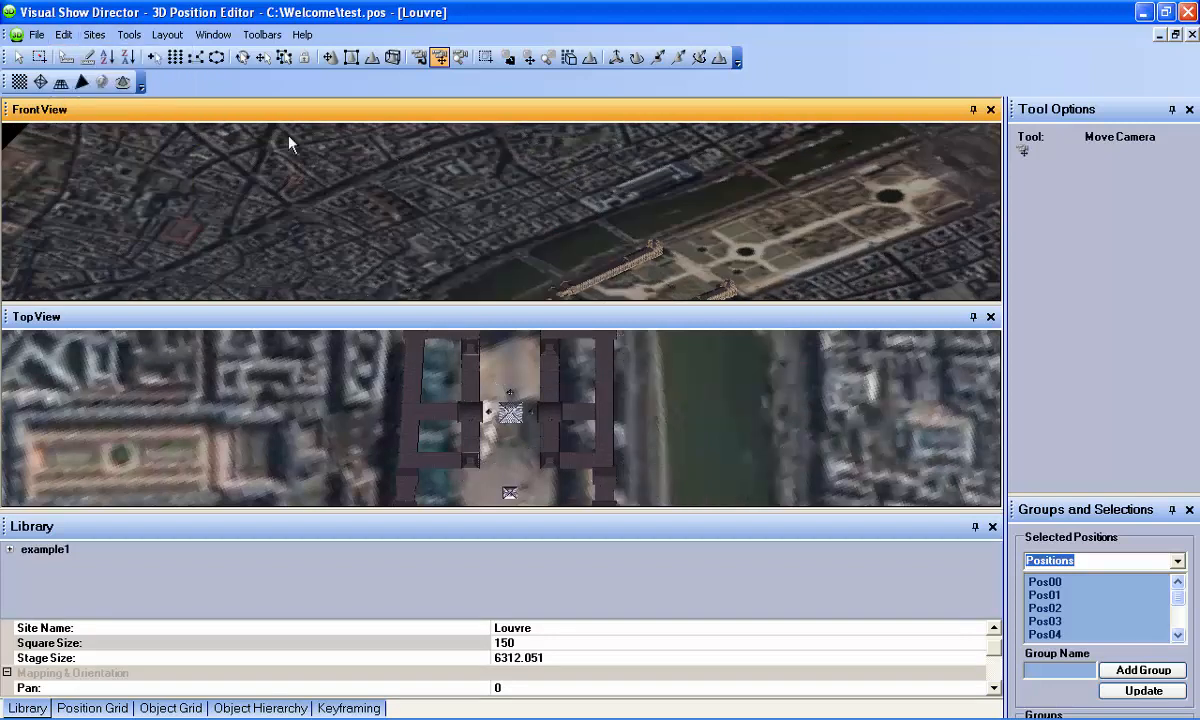
{"action": "left_click", "coordinate": [991, 109]}
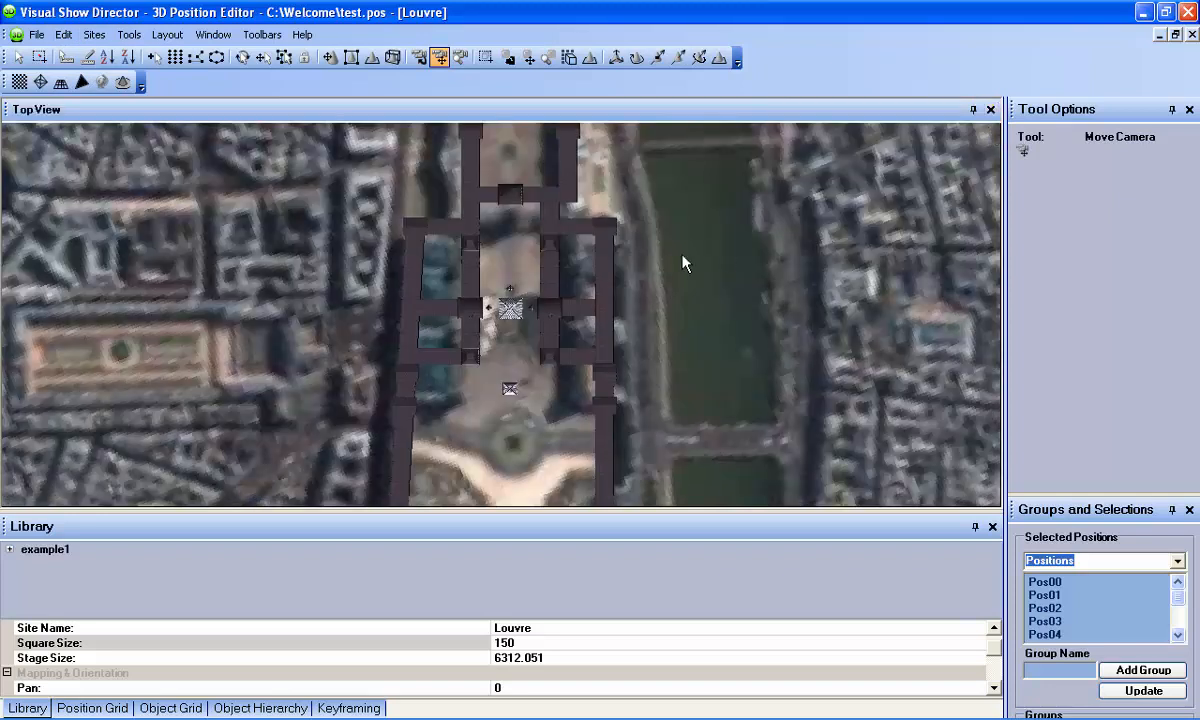
Try to draw a tilted position array named Pos#12 over the river and the blocks beyond it, with front count 3 and depth count 4
{"action": "left_click", "coordinate": [174, 58]}
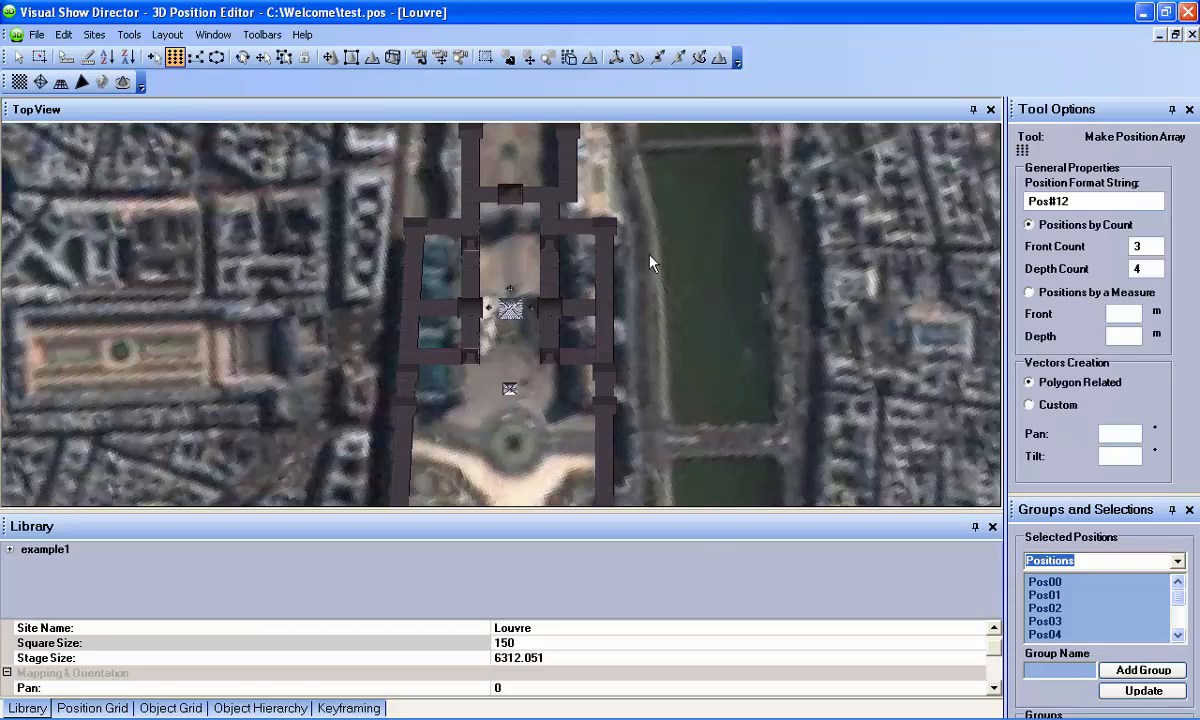
{"action": "left_click", "coordinate": [651, 311]}
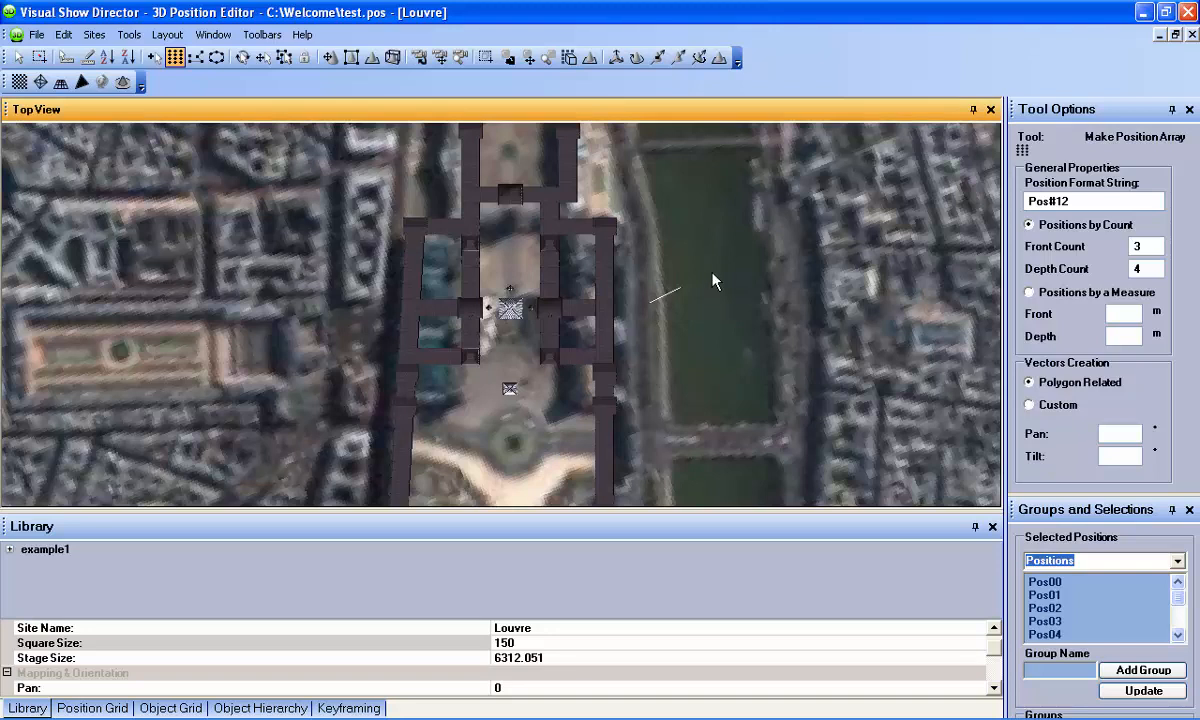
{"action": "left_click", "coordinate": [833, 206]}
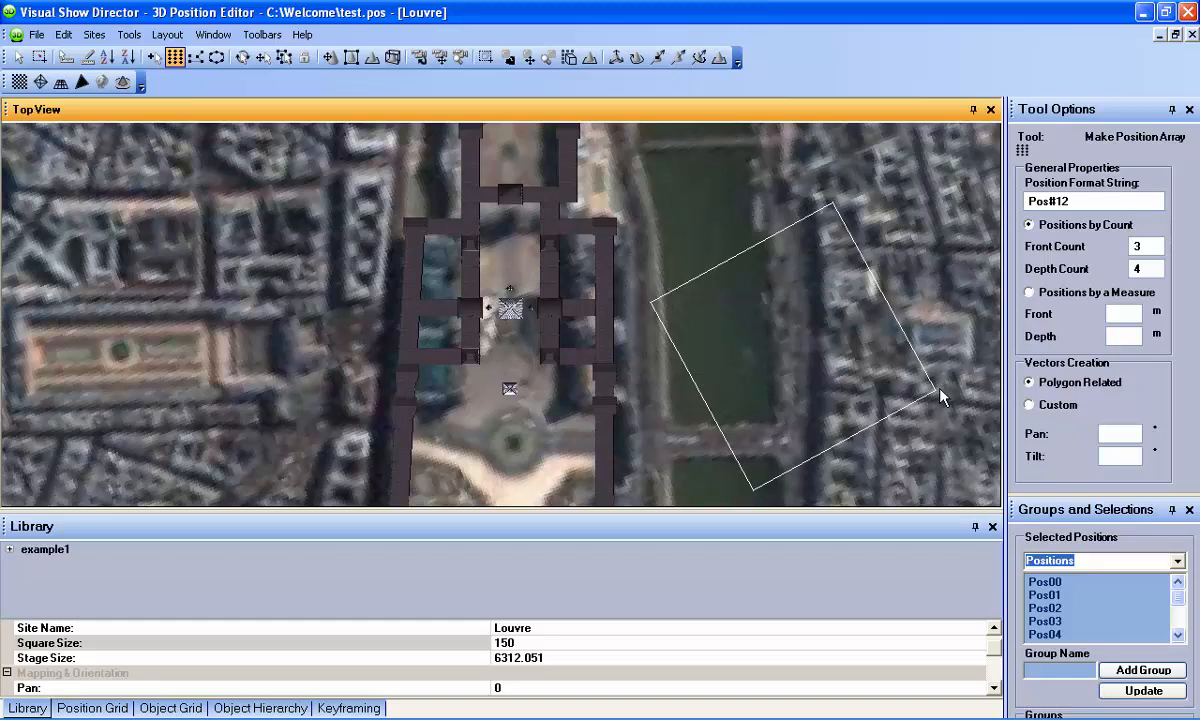
{"action": "left_click", "coordinate": [940, 397]}
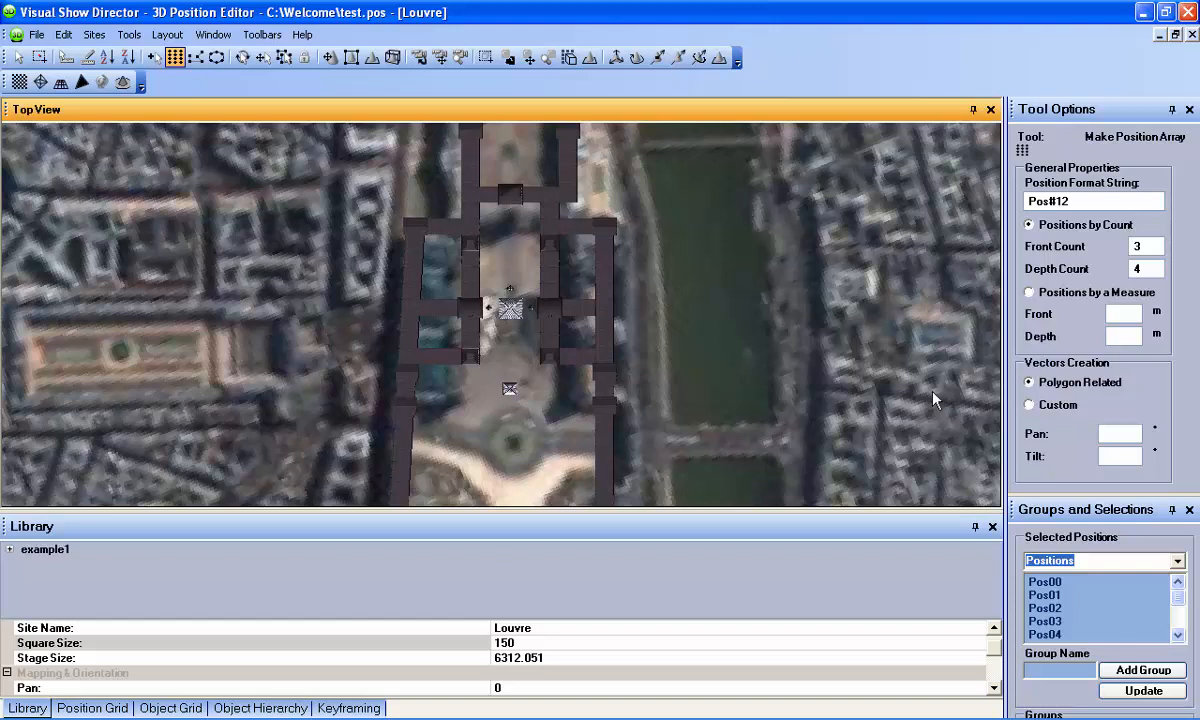
{"action": "key", "text": "Escape"}
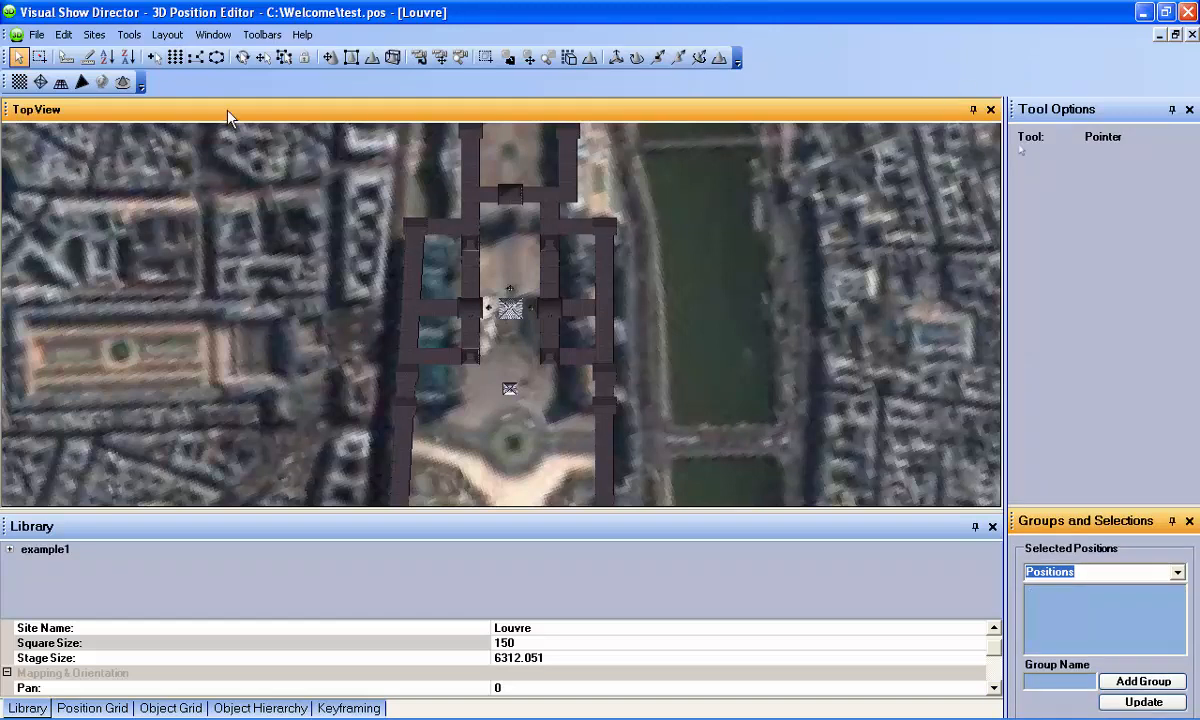
Create a zigzag line of five simple-line positions named Pos#00 along the river's far bank, and undo it
{"action": "left_click", "coordinate": [192, 60]}
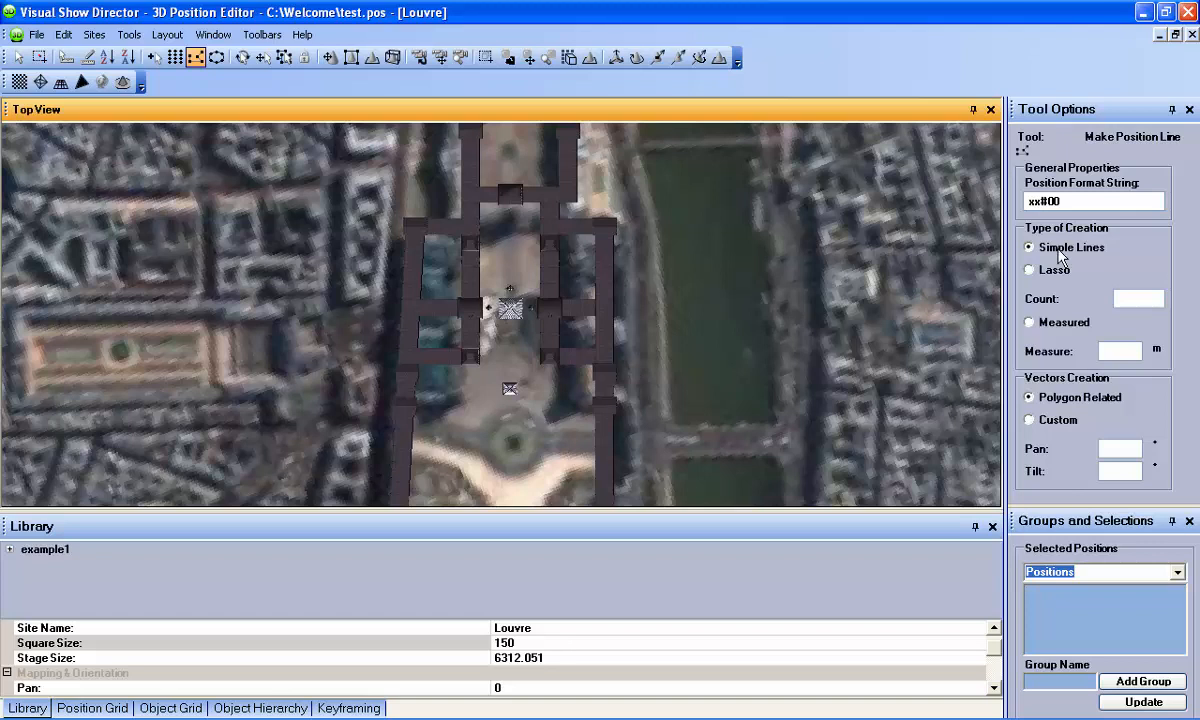
{"action": "double_click", "coordinate": [1034, 202]}
{"action": "type", "text": "Pos"}
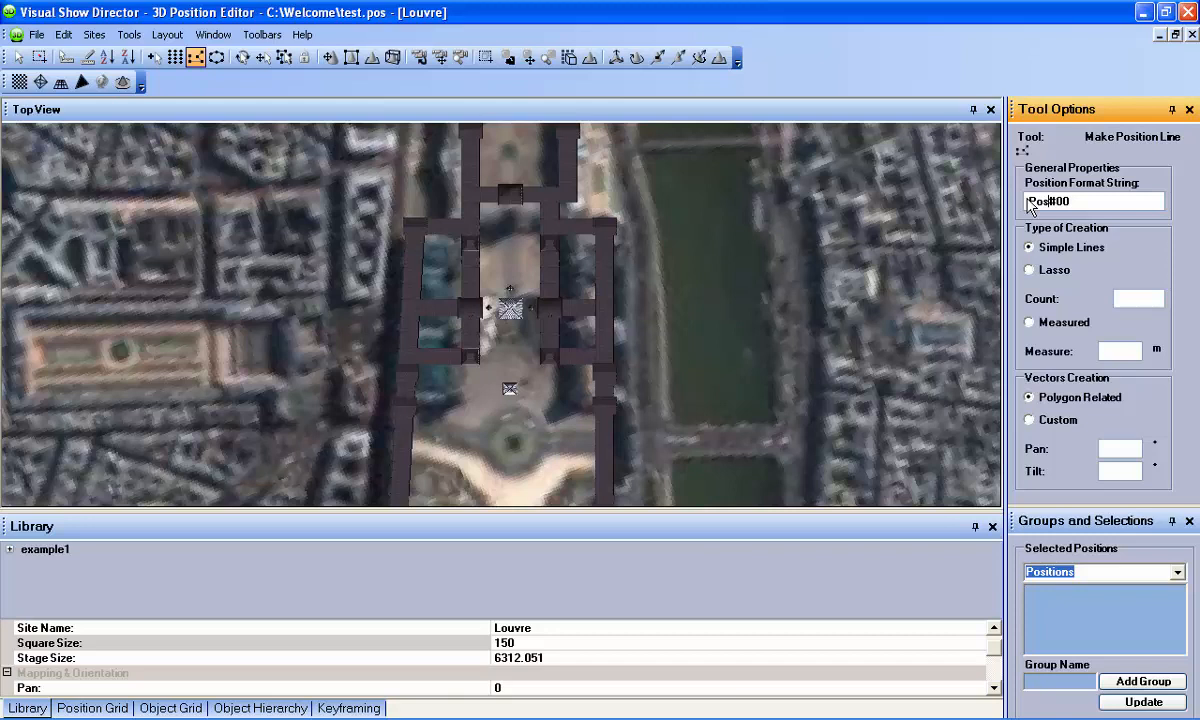
{"action": "left_click", "coordinate": [775, 228]}
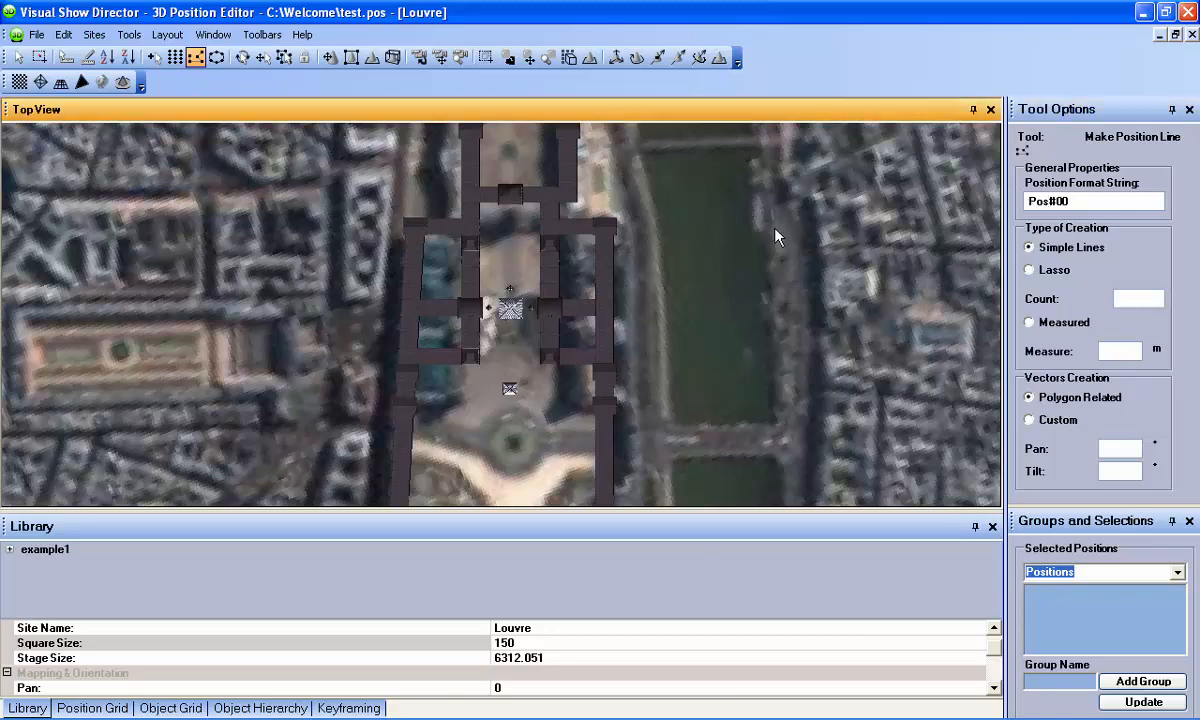
{"action": "left_click", "coordinate": [812, 284]}
{"action": "left_click", "coordinate": [783, 350]}
{"action": "left_click", "coordinate": [816, 410]}
{"action": "right_click", "coordinate": [821, 485]}
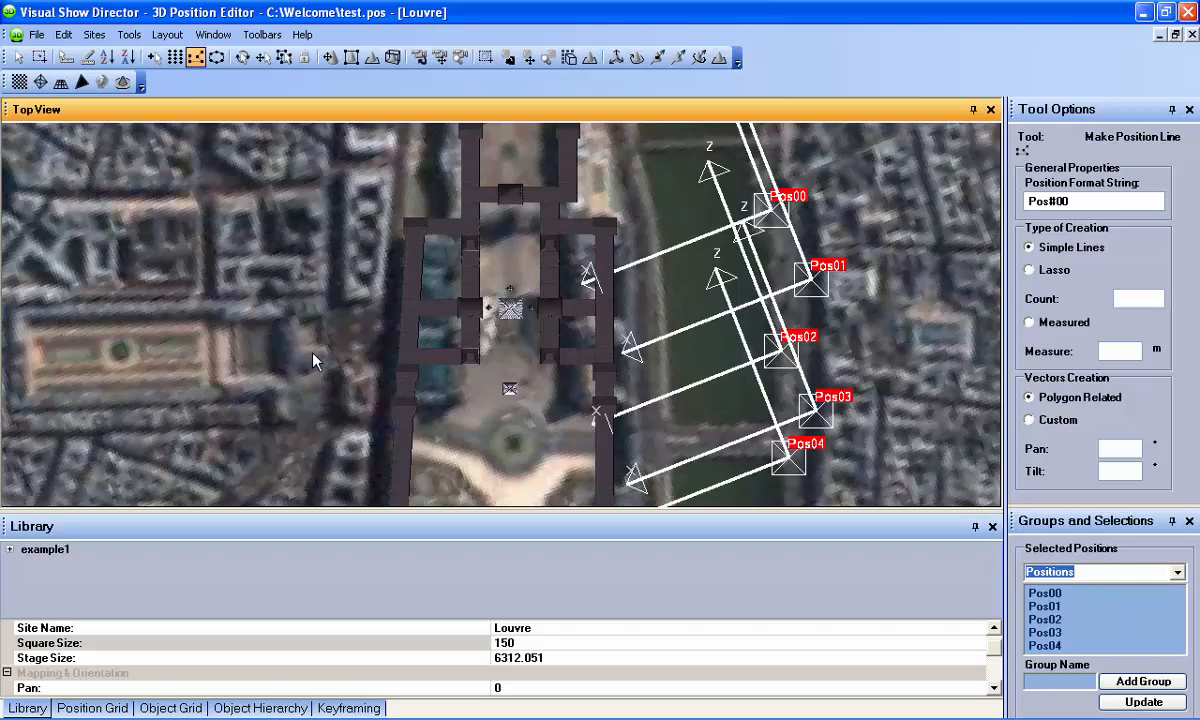
{"action": "left_click", "coordinate": [66, 37]}
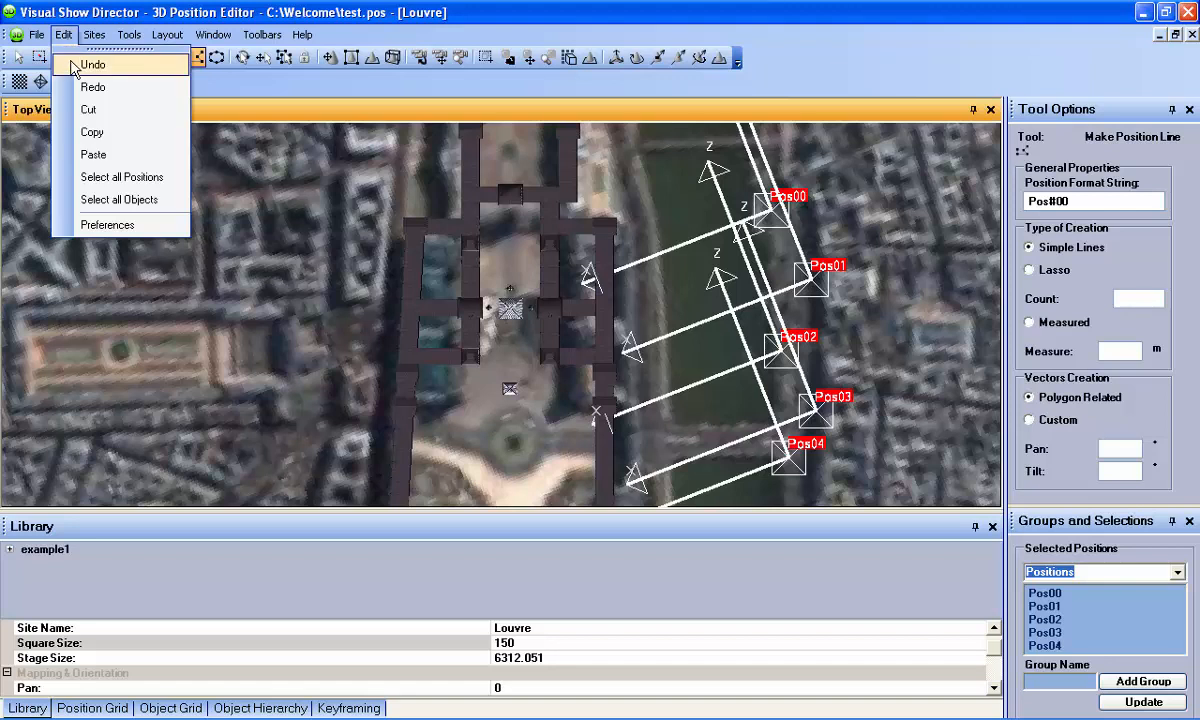
{"action": "left_click", "coordinate": [75, 68]}
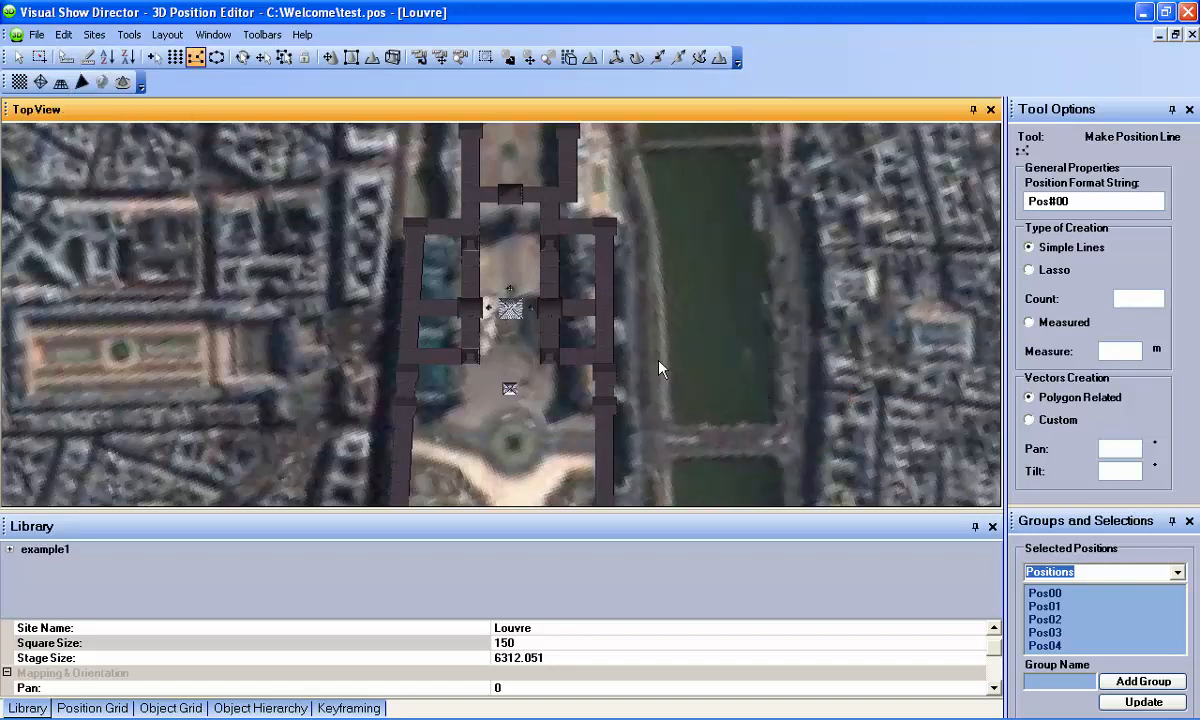
Create a zigzag lasso line of 6 positions named Pos#00 along the river's far bank, and undo it
{"action": "left_click", "coordinate": [1046, 272]}
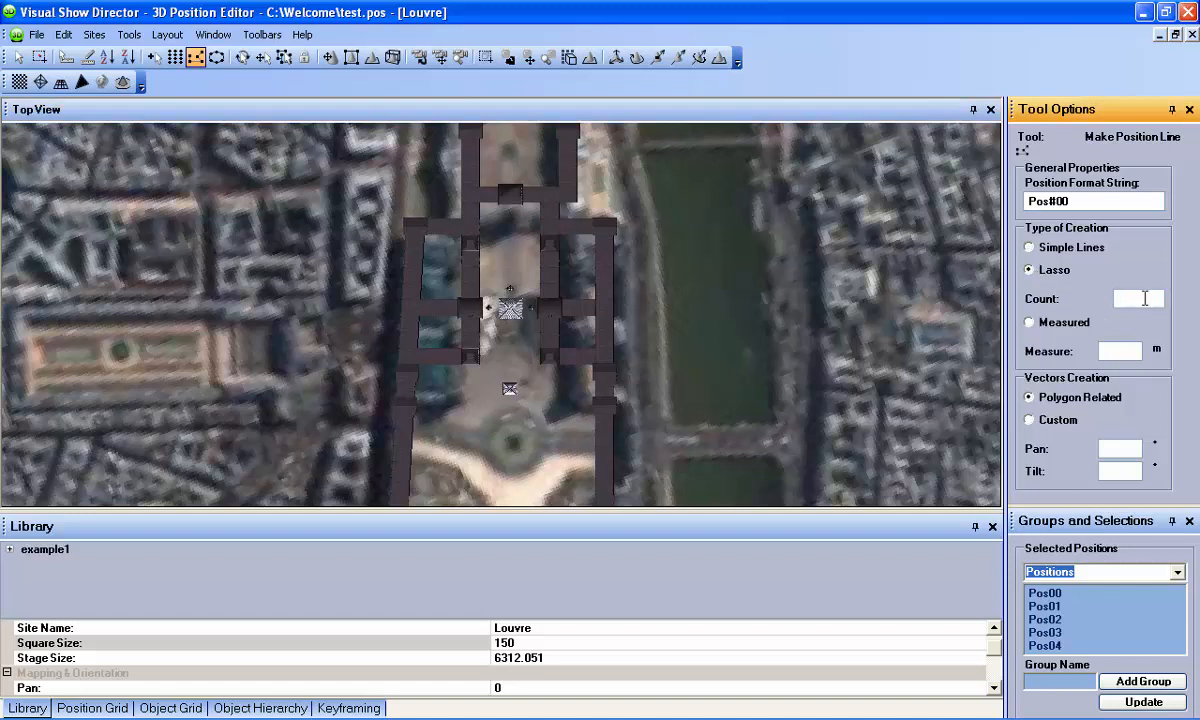
{"action": "left_click", "coordinate": [1147, 298]}
{"action": "type", "text": "6"}
{"action": "left_click", "coordinate": [779, 246]}
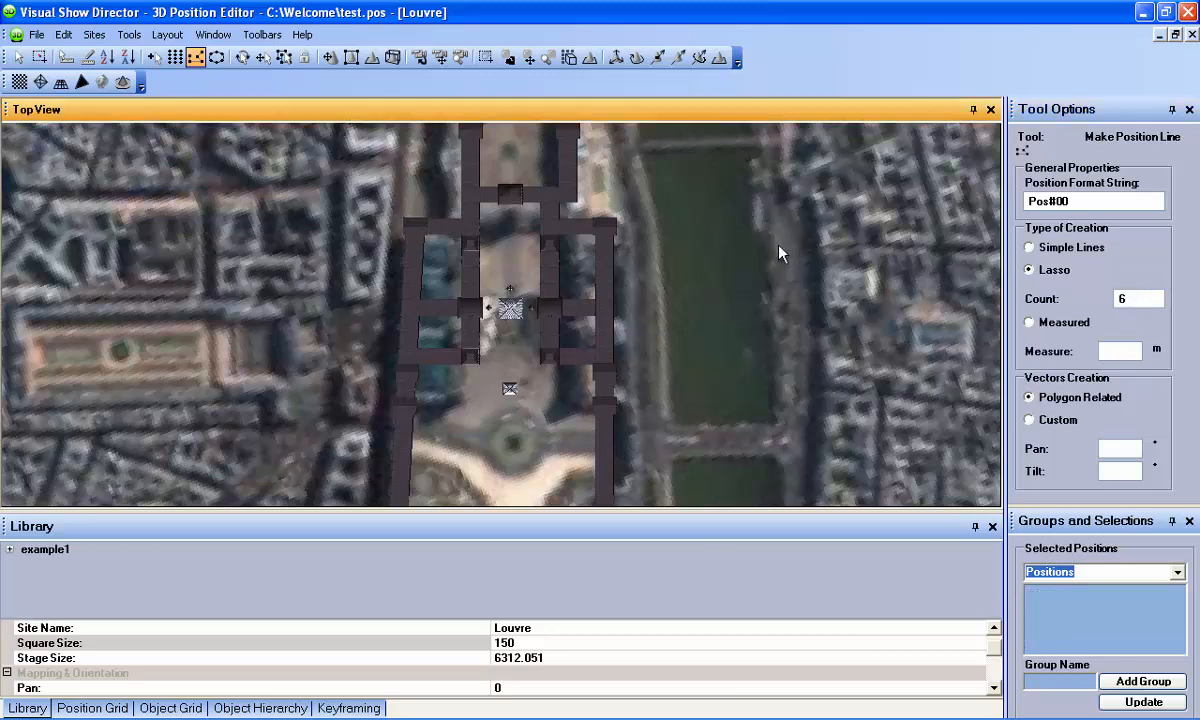
{"action": "left_click", "coordinate": [815, 318]}
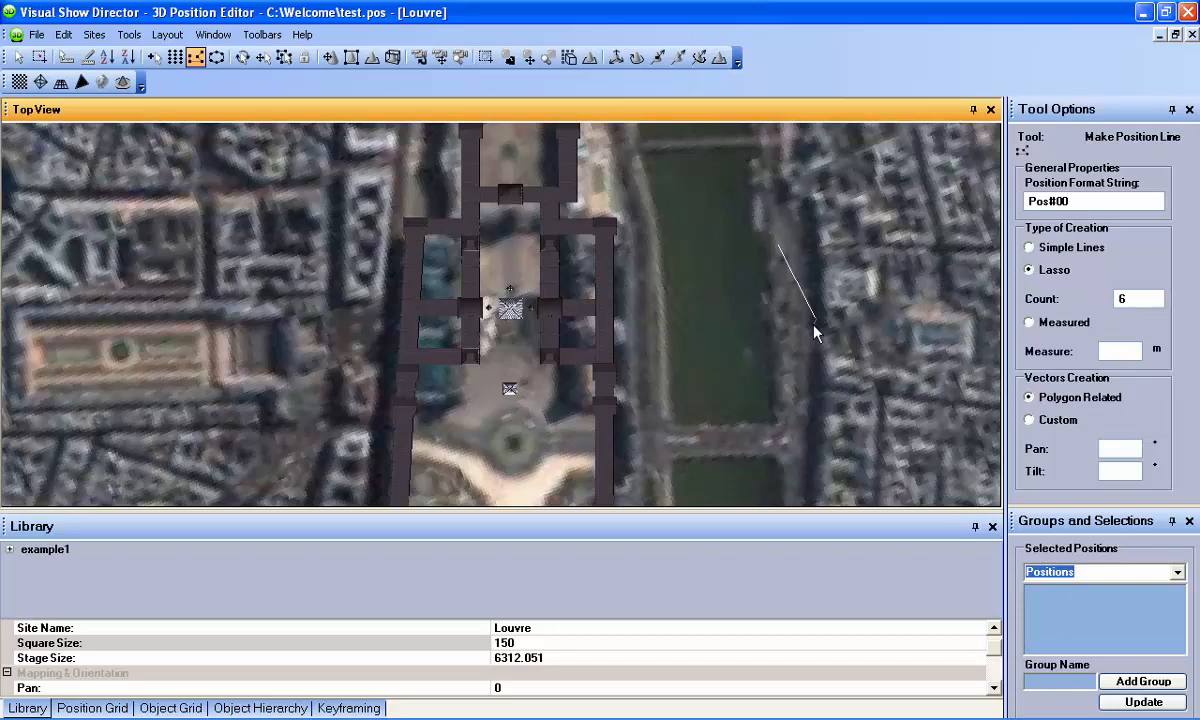
{"action": "left_click", "coordinate": [776, 392]}
{"action": "left_click", "coordinate": [810, 446]}
{"action": "right_click", "coordinate": [881, 424]}
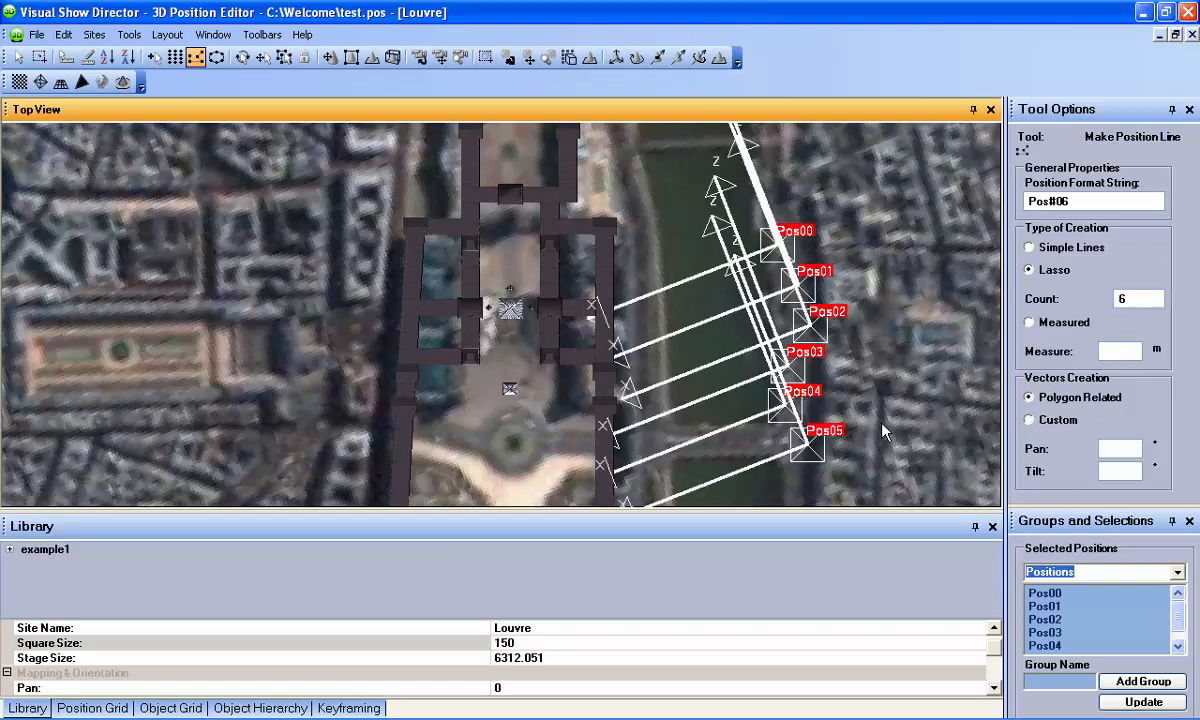
{"action": "left_click", "coordinate": [63, 34]}
{"action": "left_click", "coordinate": [88, 65]}
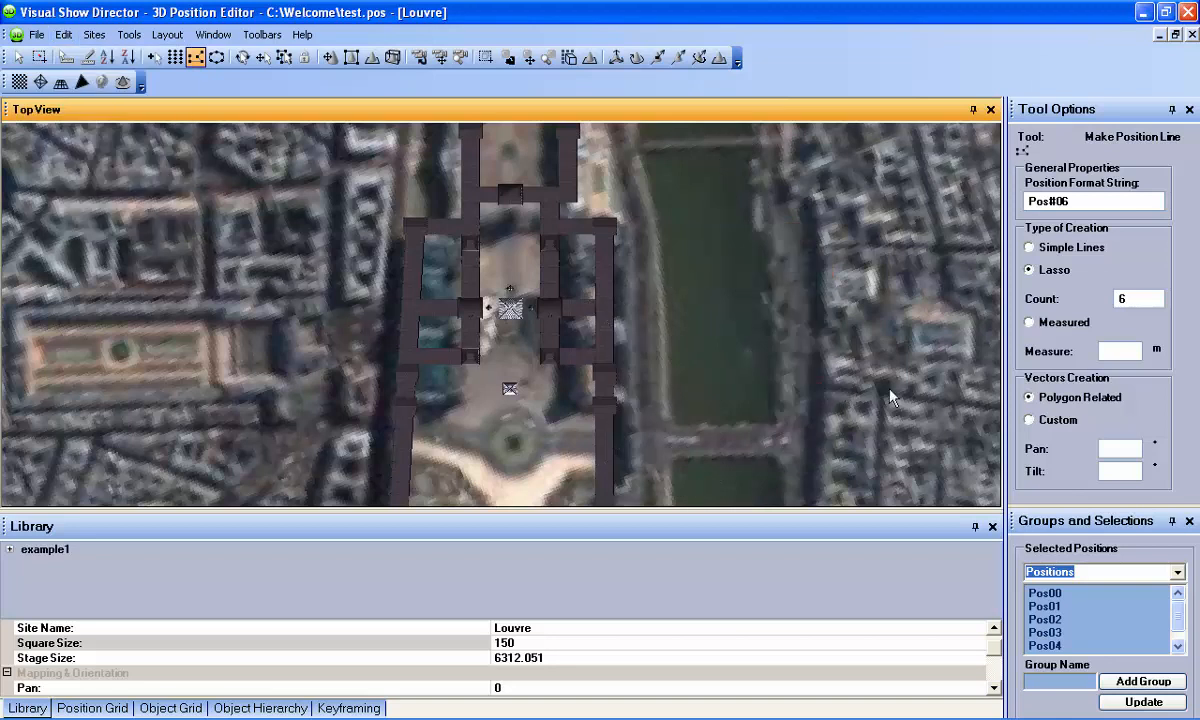
Create a measured zigzag position line named Pos#06 with a 70 m measure along the river's far bank
{"action": "left_click", "coordinate": [1031, 323]}
{"action": "left_click", "coordinate": [1123, 348]}
{"action": "type", "text": "70"}
{"action": "left_click", "coordinate": [775, 203]}
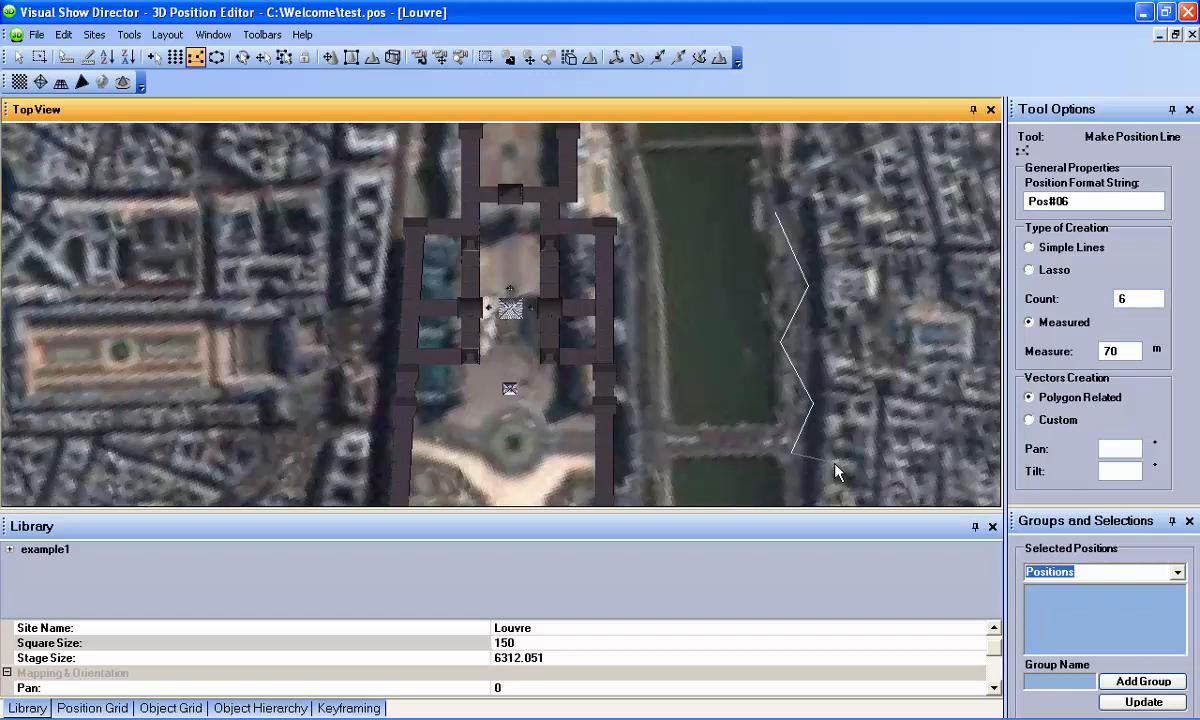
{"action": "right_click", "coordinate": [835, 464]}
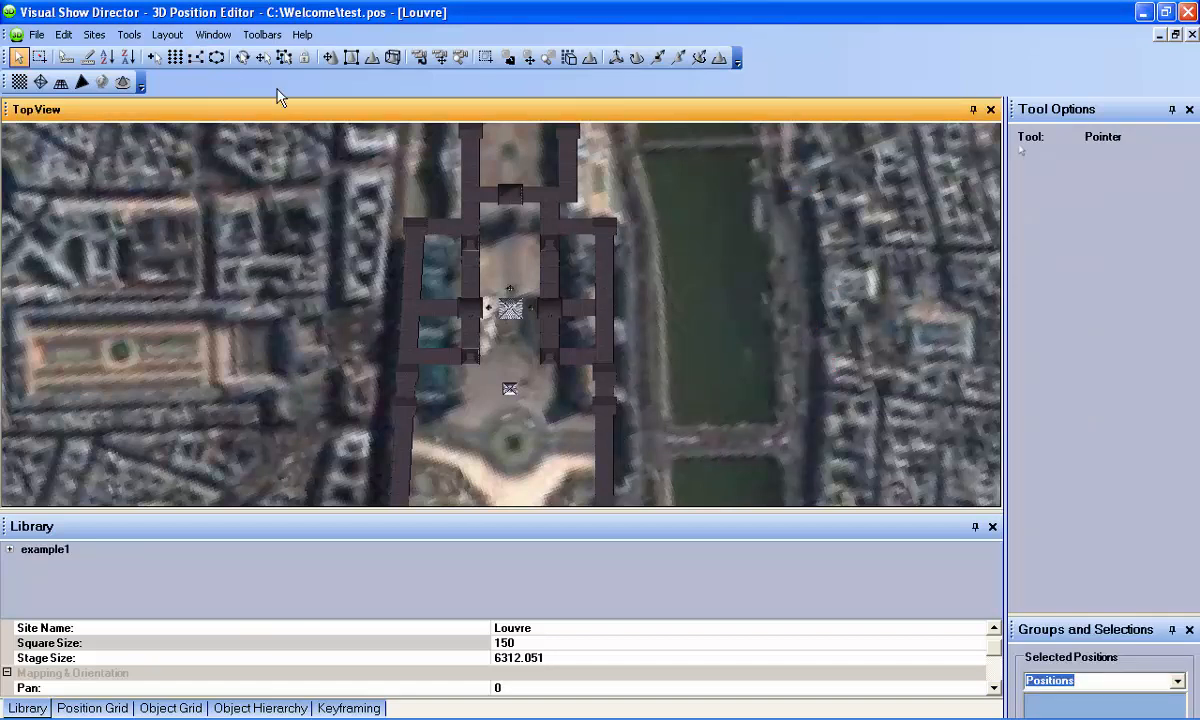
Create a circle of 10 positions named Pos#00, with a direct pivot at the river's far edge
{"action": "left_click", "coordinate": [219, 58]}
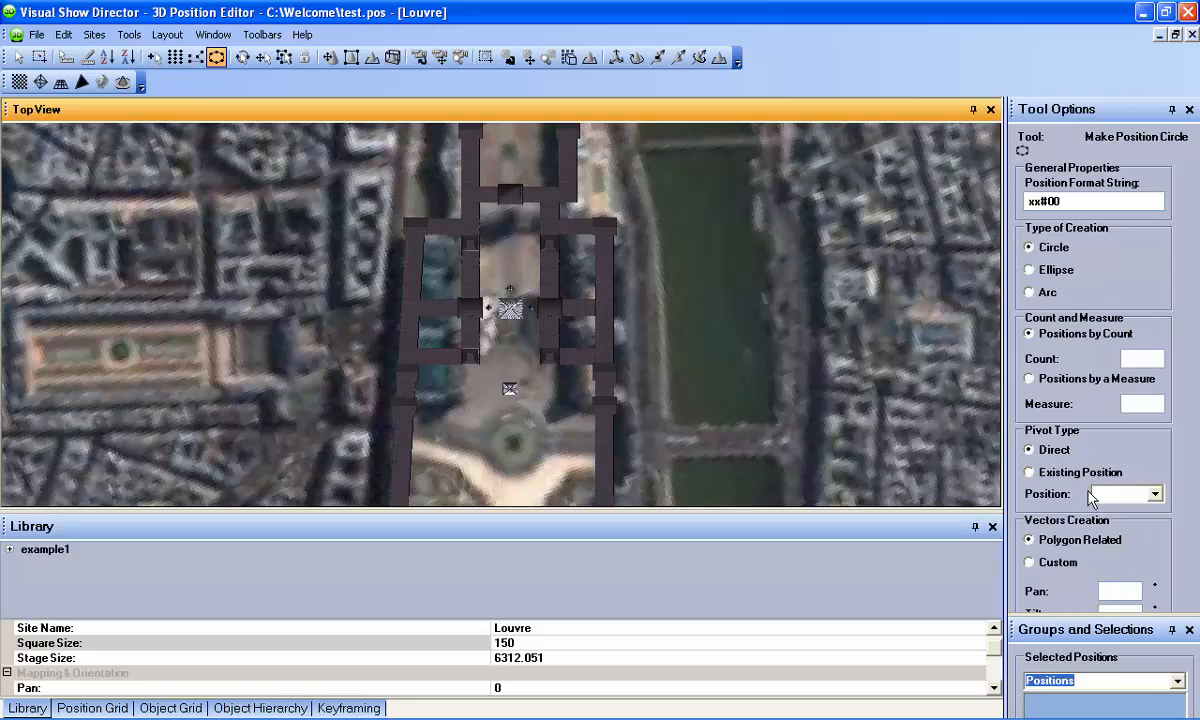
{"action": "left_click", "coordinate": [1155, 494]}
{"action": "left_click", "coordinate": [1156, 496]}
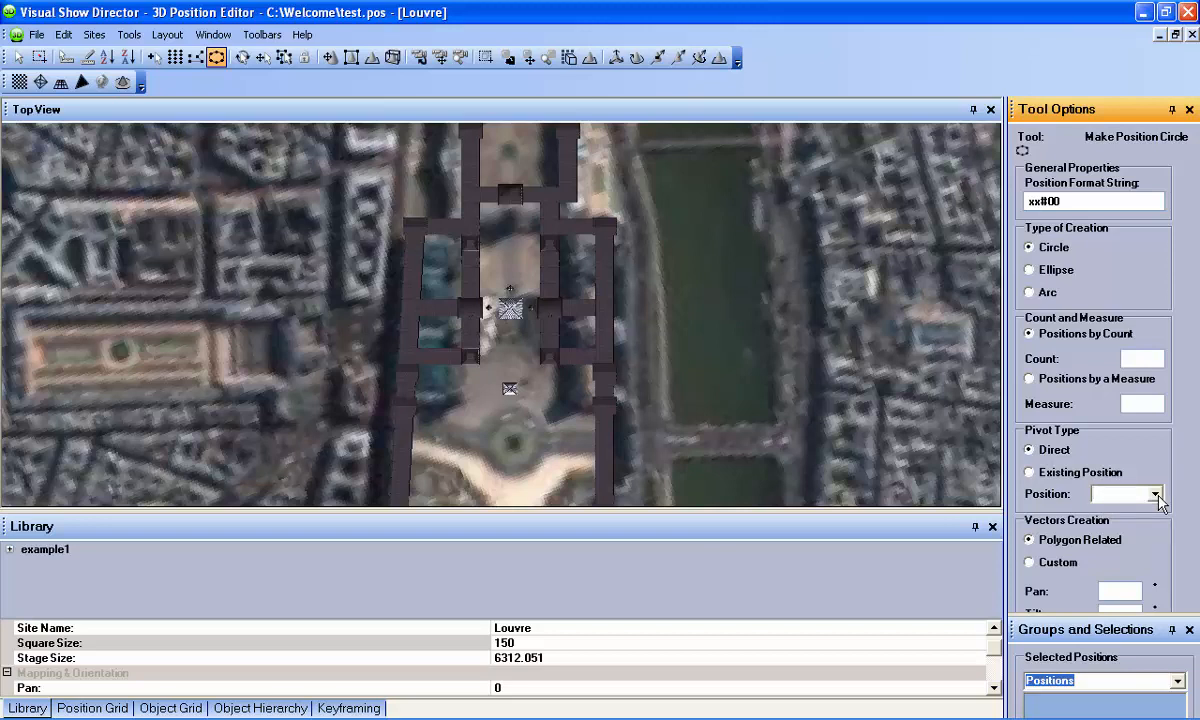
{"action": "left_click", "coordinate": [1037, 201]}
{"action": "key", "text": "BackSpace"}
{"action": "key", "text": "BackSpace"}
{"action": "type", "text": "Pos"}
{"action": "left_click", "coordinate": [1141, 357]}
{"action": "type", "text": "10"}
{"action": "left_click_drag", "start_coordinate": [760, 341], "coordinate": [835, 403]}
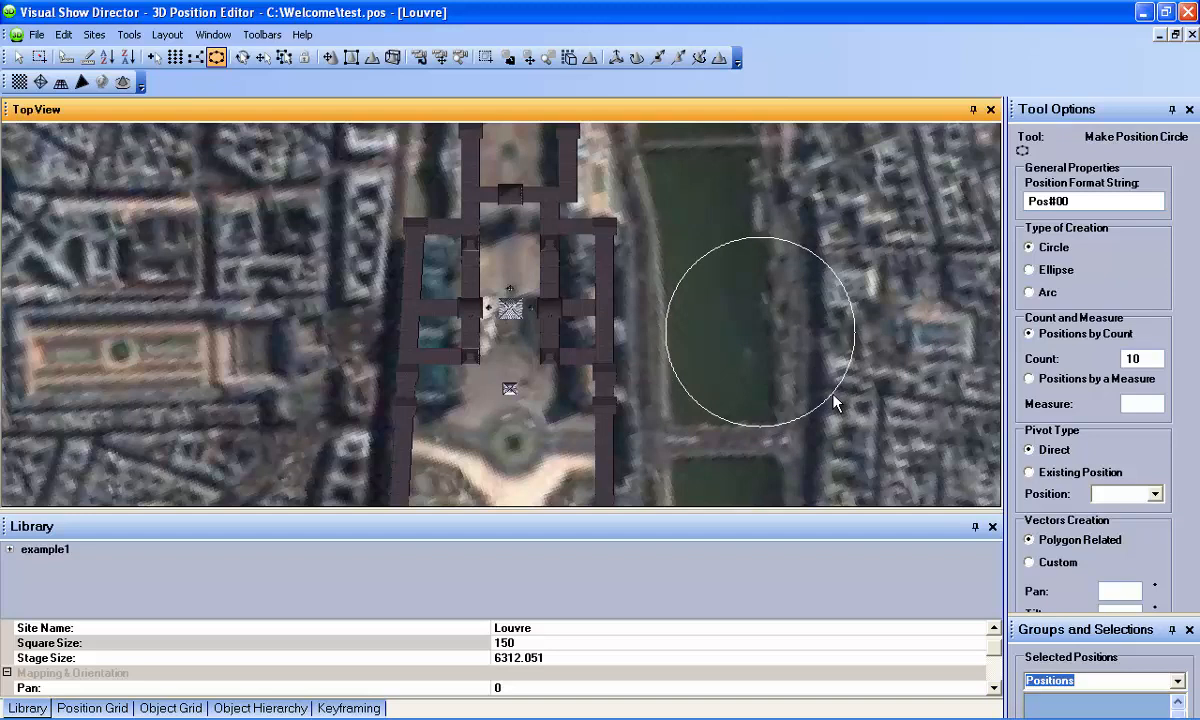
{"action": "left_click_drag", "start_coordinate": [836, 402], "coordinate": [836, 401]}
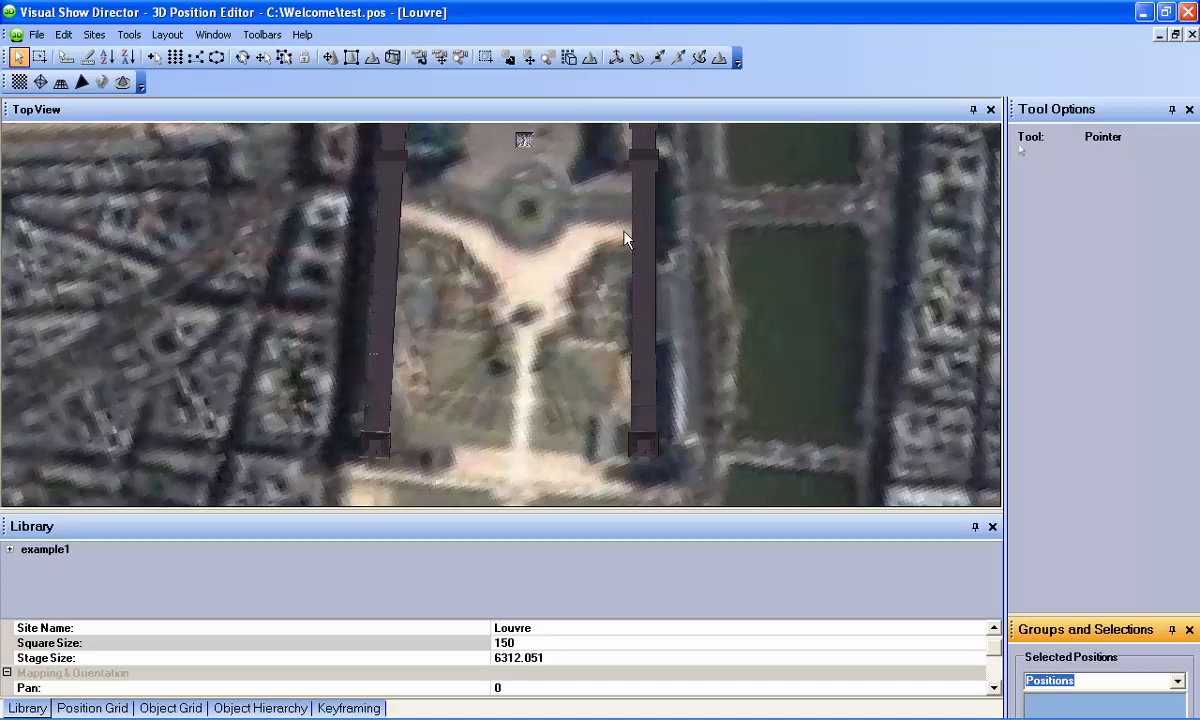
Create a V-shaped line of five simple-line positions named PosLine#00 along the pale garden paths between the two Louvre wings
{"action": "left_click", "coordinate": [196, 58]}
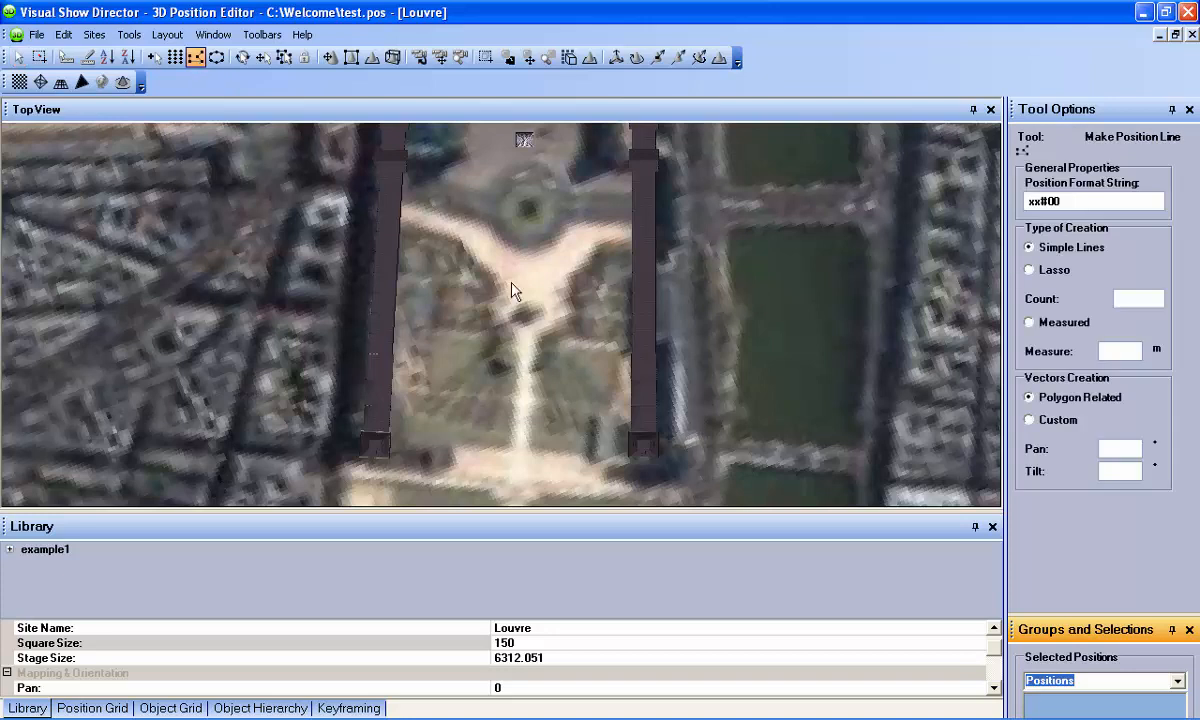
{"action": "double_click", "coordinate": [1035, 201]}
{"action": "type", "text": "PosLine"}
{"action": "left_click", "coordinate": [409, 212]}
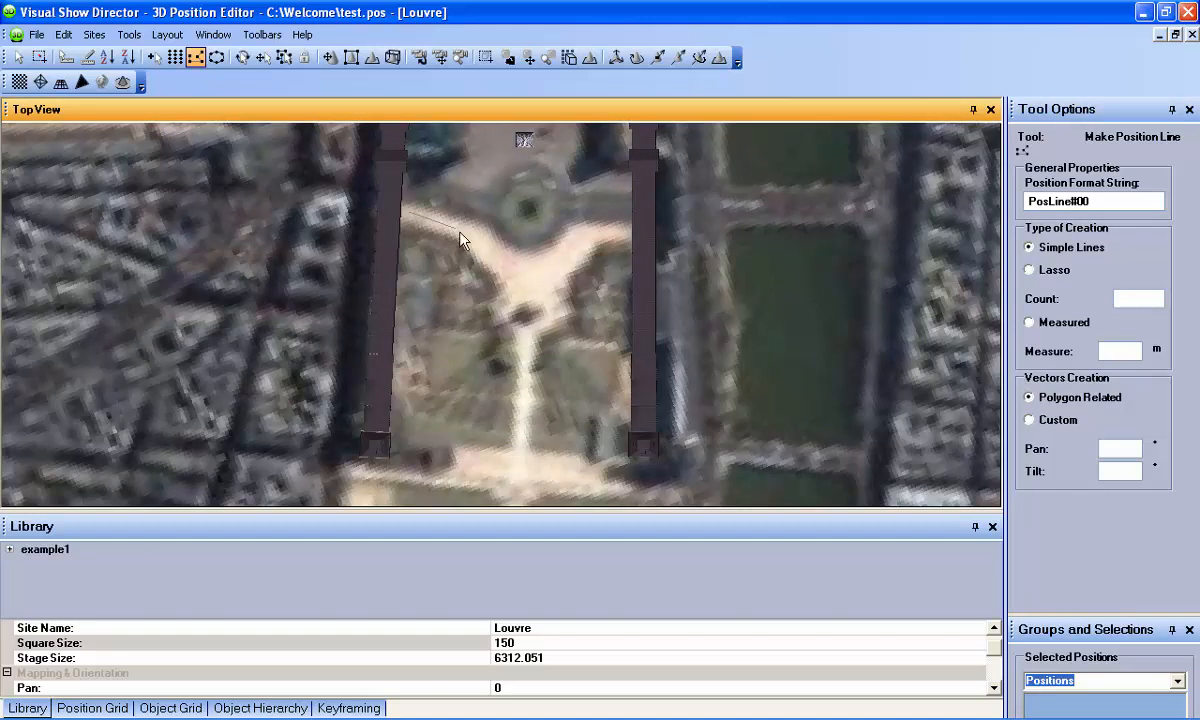
{"action": "left_click", "coordinate": [527, 283]}
{"action": "left_click", "coordinate": [581, 233]}
{"action": "right_click", "coordinate": [618, 318]}
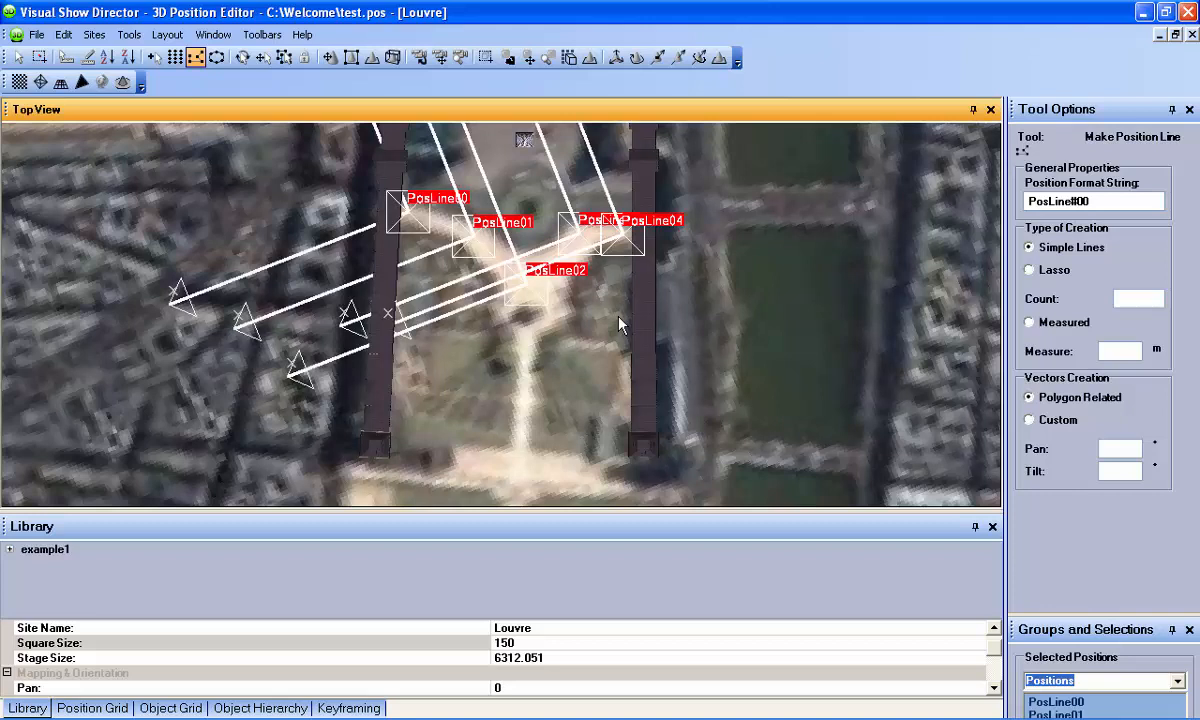
Create a rectangular position array named PosRect#00 with front count 2 and depth count 3 in the garden below the PosLine positions
{"action": "left_click", "coordinate": [176, 58]}
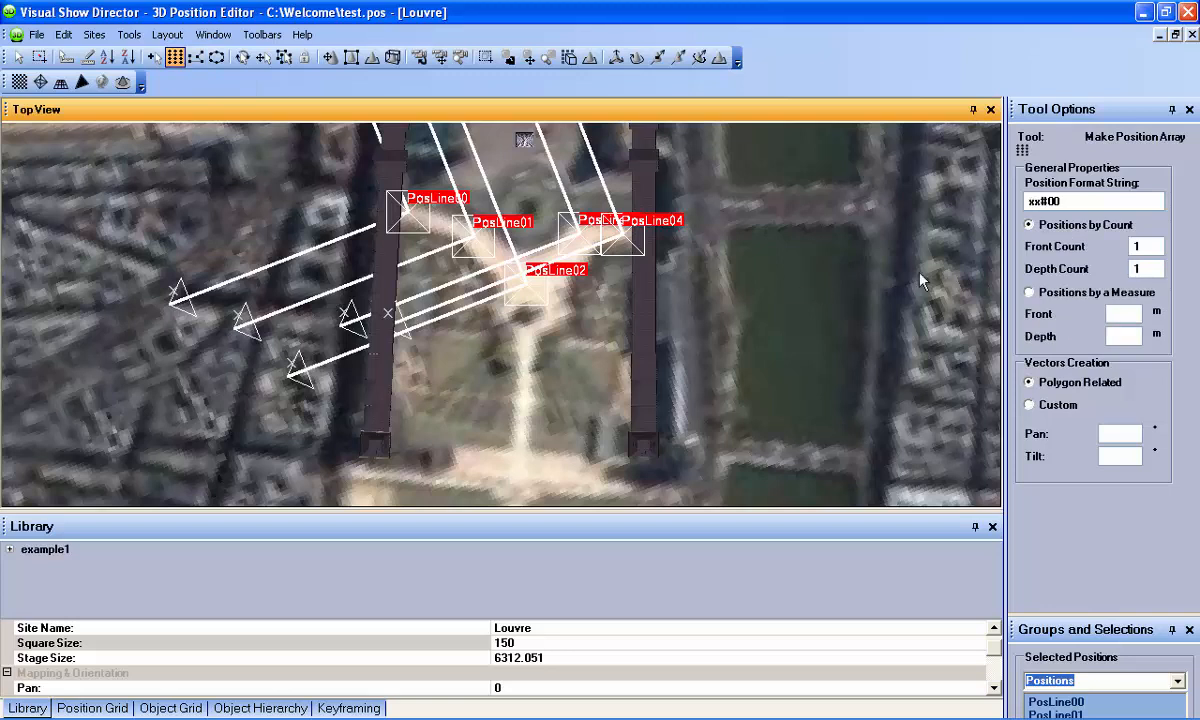
{"action": "left_click", "coordinate": [1037, 201]}
{"action": "key", "text": "BackSpace"}
{"action": "key", "text": "BackSpace"}
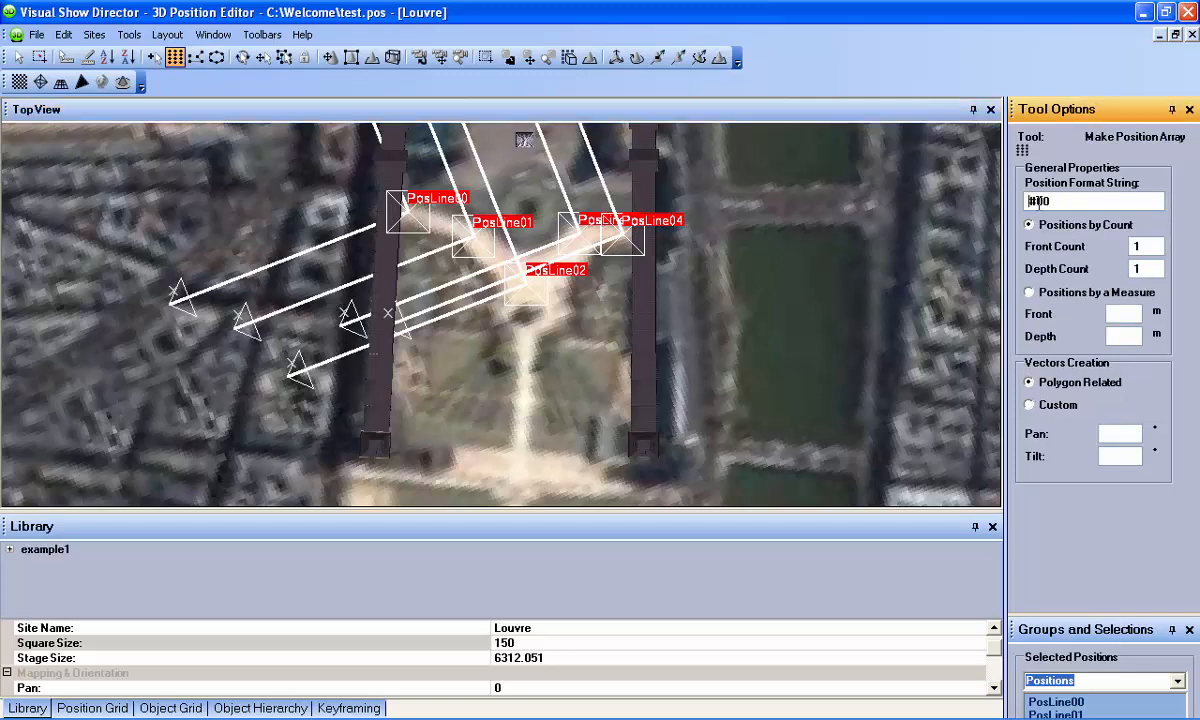
{"action": "type", "text": "PosRect"}
{"action": "double_click", "coordinate": [1146, 247]}
{"action": "type", "text": "2"}
{"action": "double_click", "coordinate": [1148, 268]}
{"action": "type", "text": "3"}
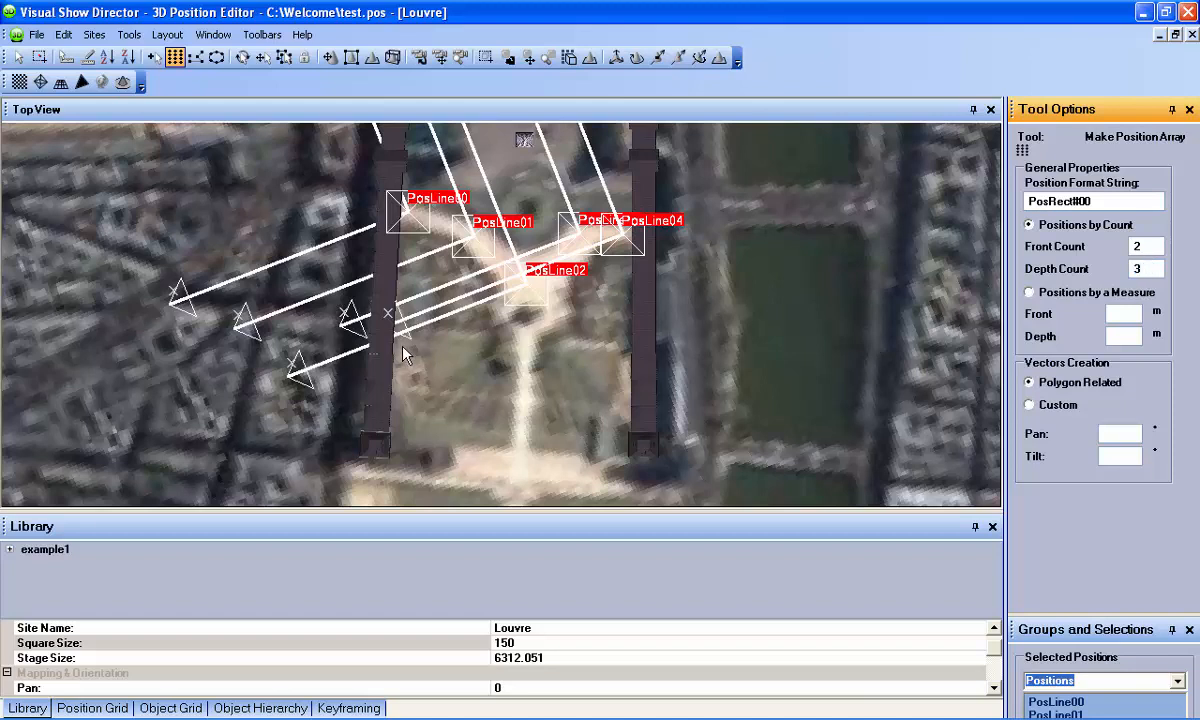
{"action": "left_click", "coordinate": [619, 349]}
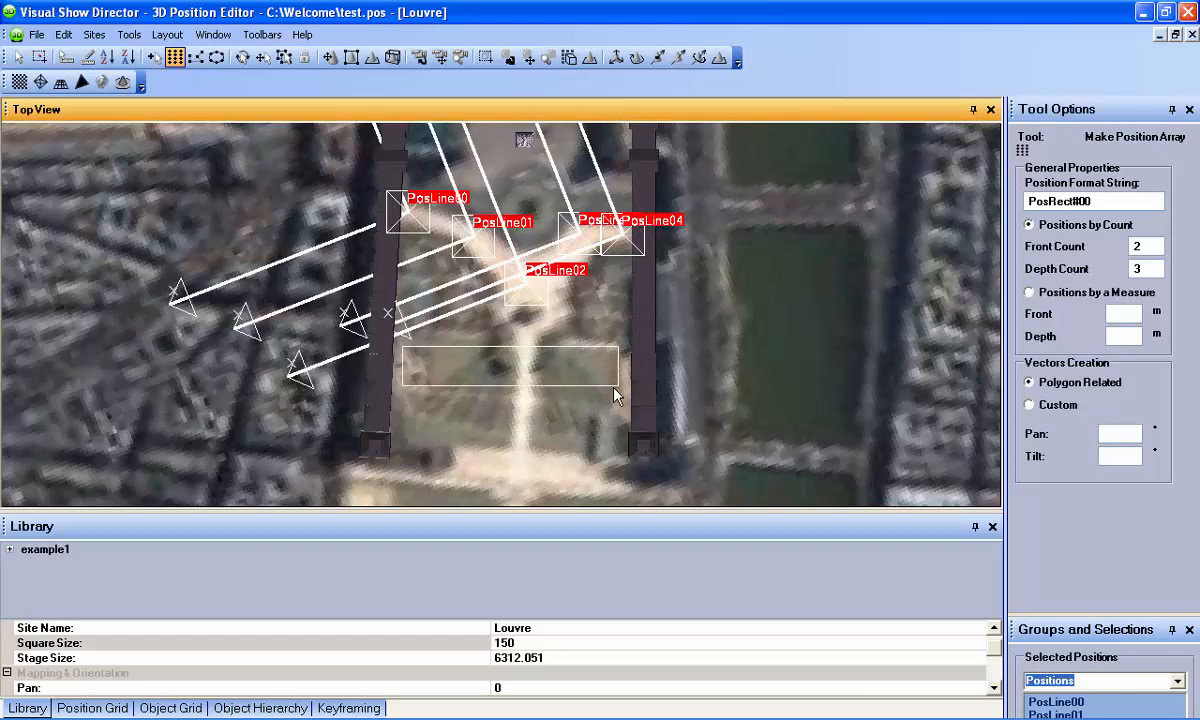
{"action": "left_click", "coordinate": [587, 465]}
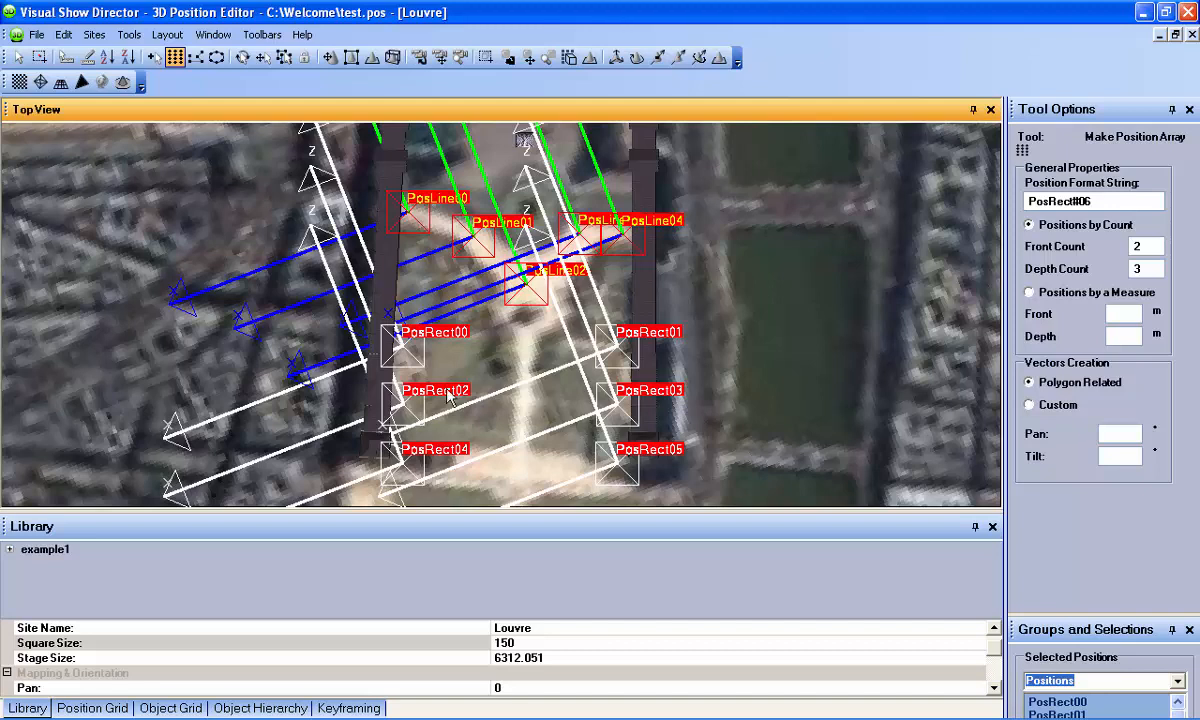
Select the five PosLine positions and set the position vector length to 15 in the preferences
{"action": "left_click", "coordinate": [39, 57]}
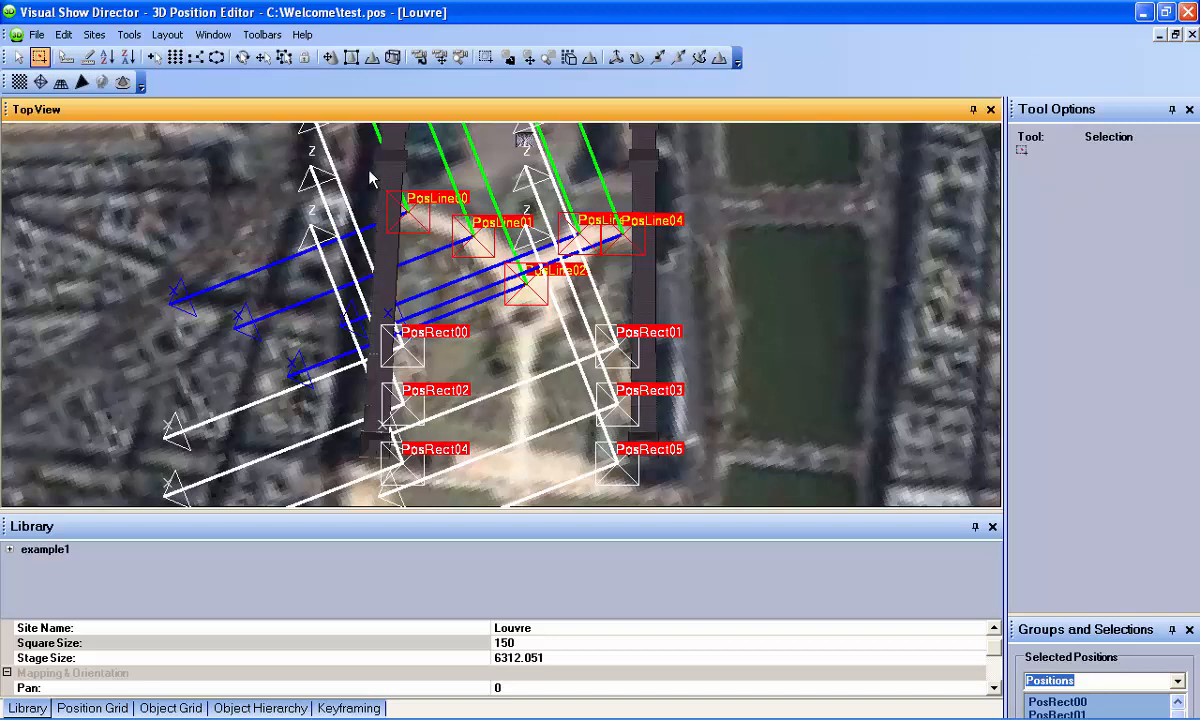
{"action": "left_click_drag", "start_coordinate": [370, 172], "coordinate": [712, 300]}
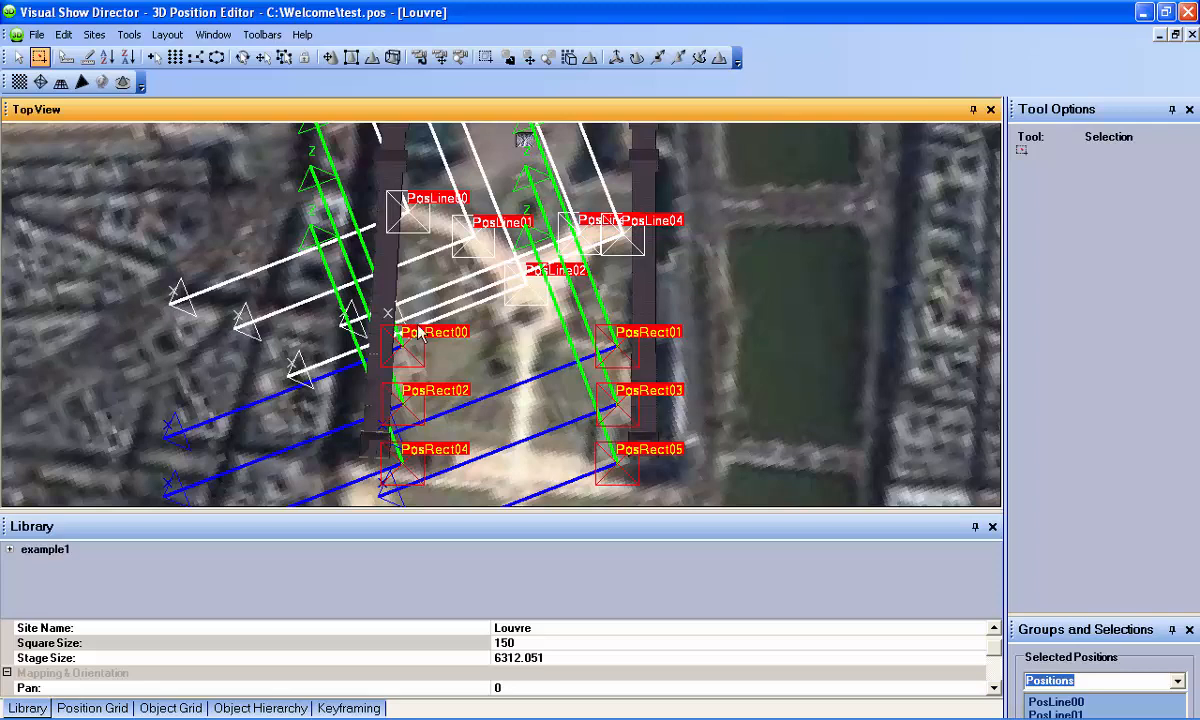
{"action": "left_click", "coordinate": [67, 40]}
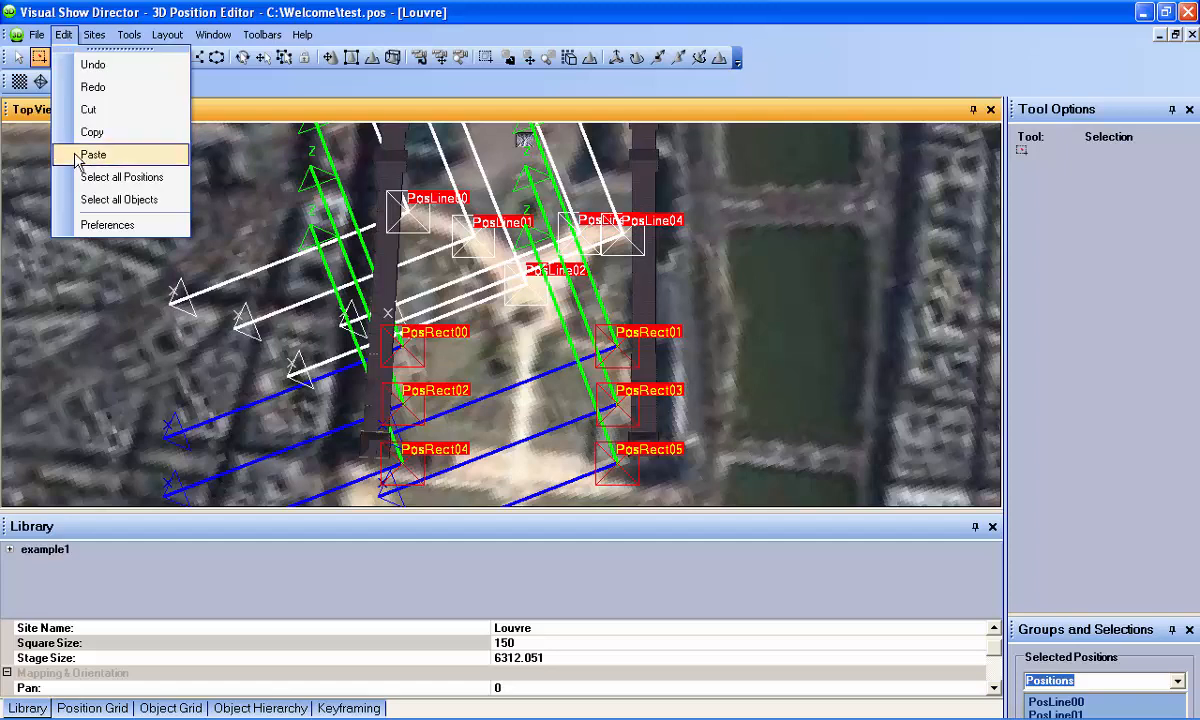
{"action": "left_click", "coordinate": [105, 224]}
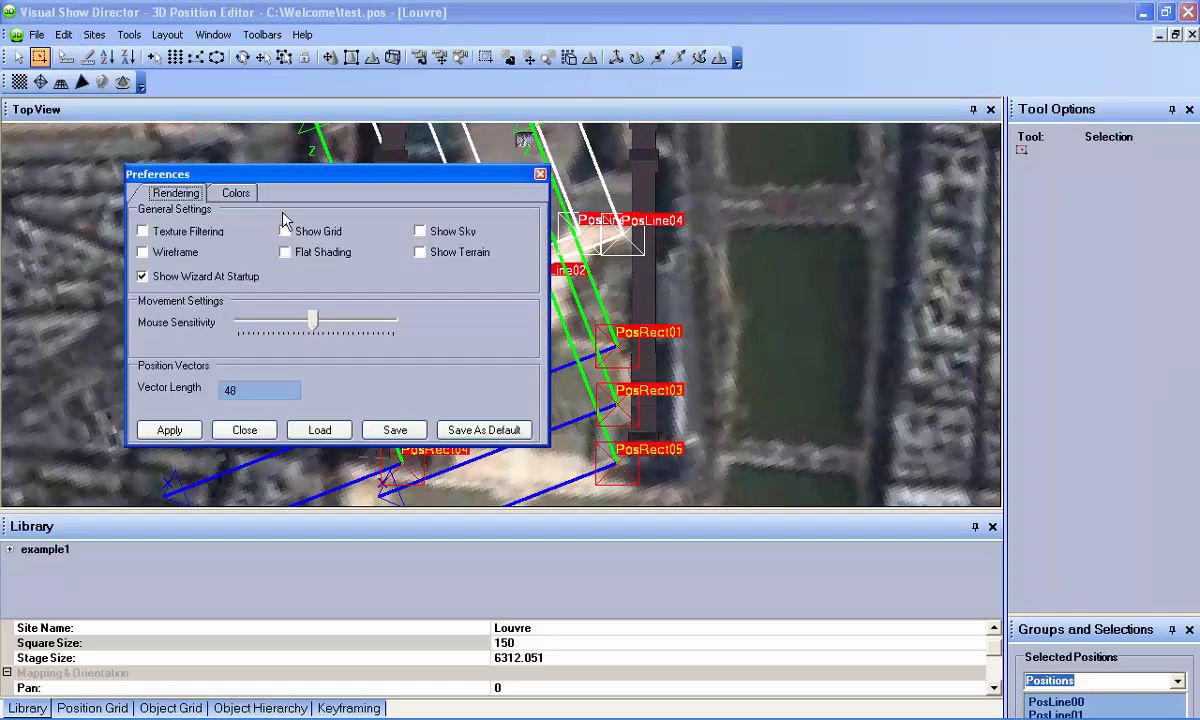
{"action": "left_click_drag", "start_coordinate": [314, 180], "coordinate": [553, 166]}
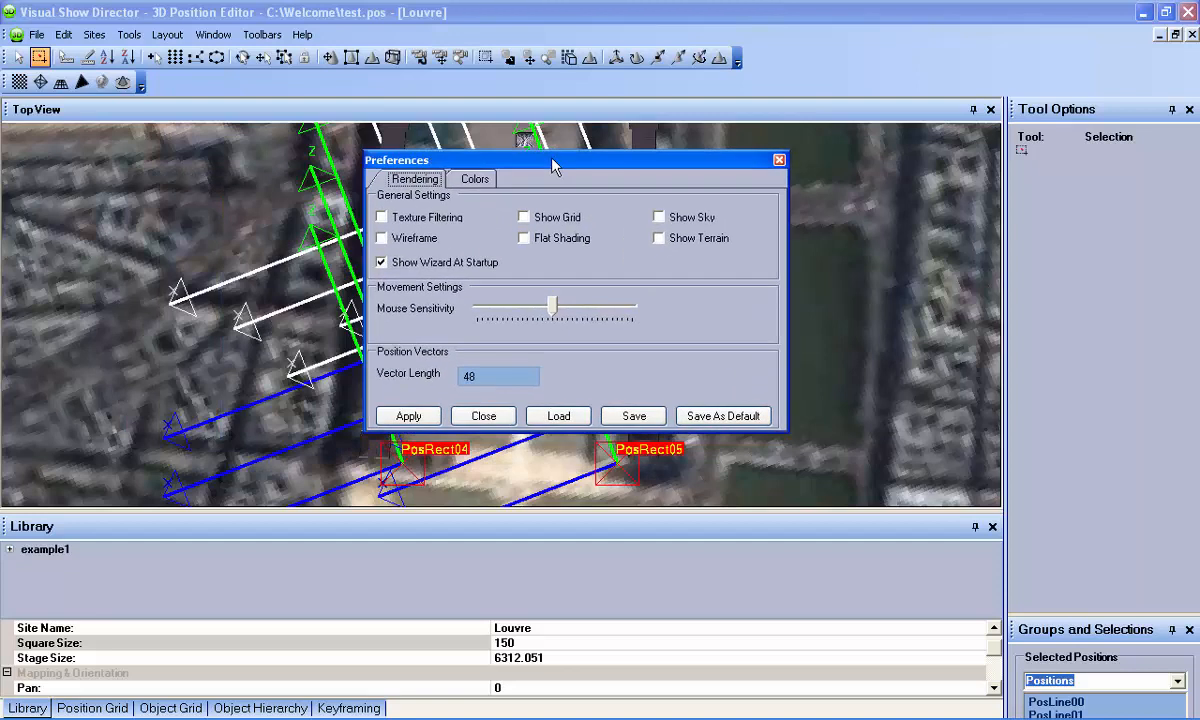
{"action": "left_click", "coordinate": [480, 376]}
{"action": "type", "text": "15"}
{"action": "left_click", "coordinate": [402, 418]}
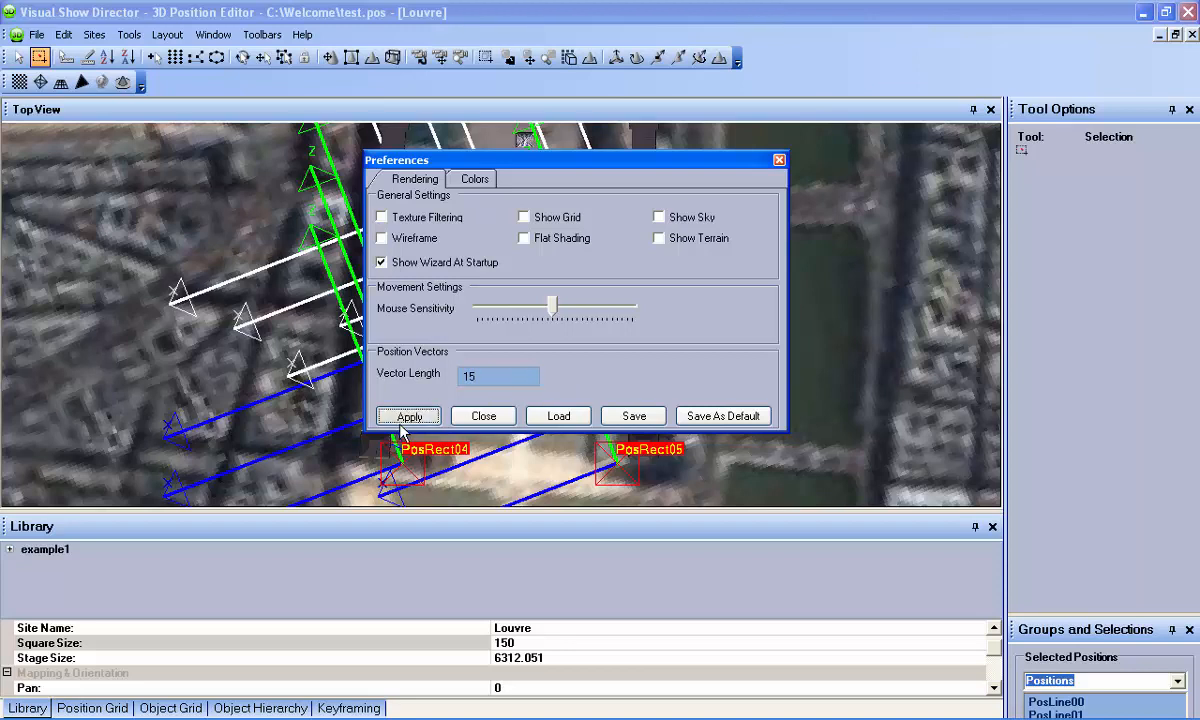
{"action": "left_click_drag", "start_coordinate": [550, 167], "coordinate": [881, 163]}
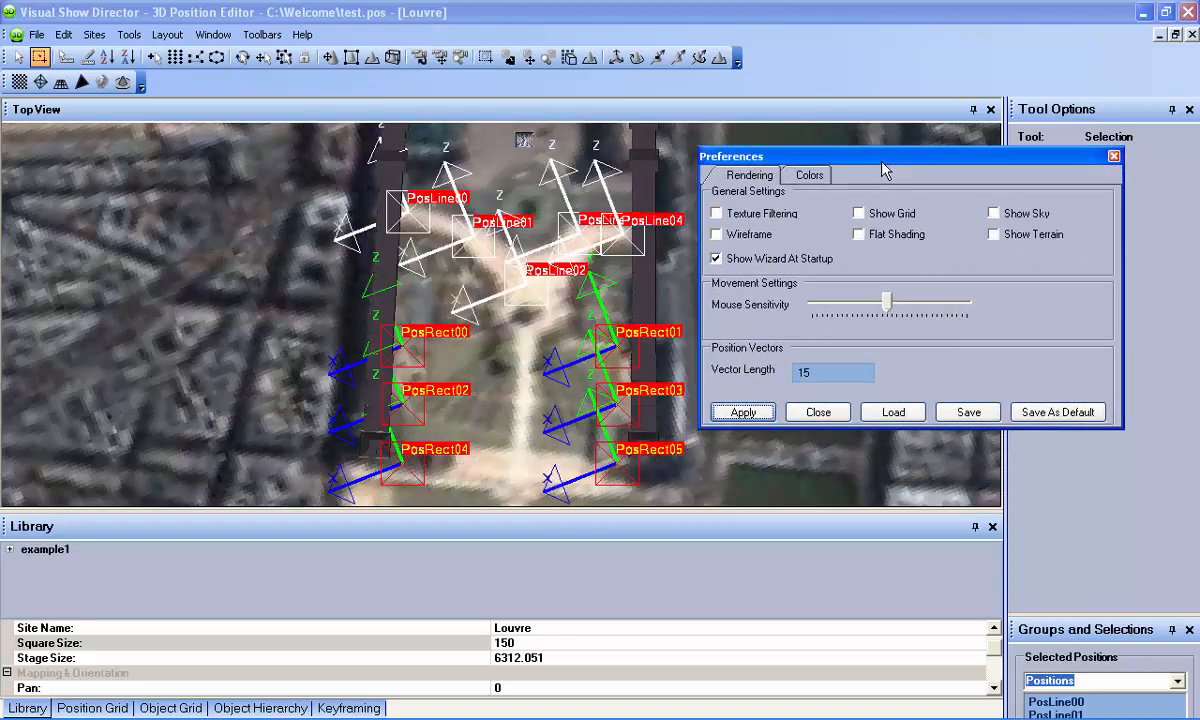
{"action": "left_click", "coordinate": [818, 412]}
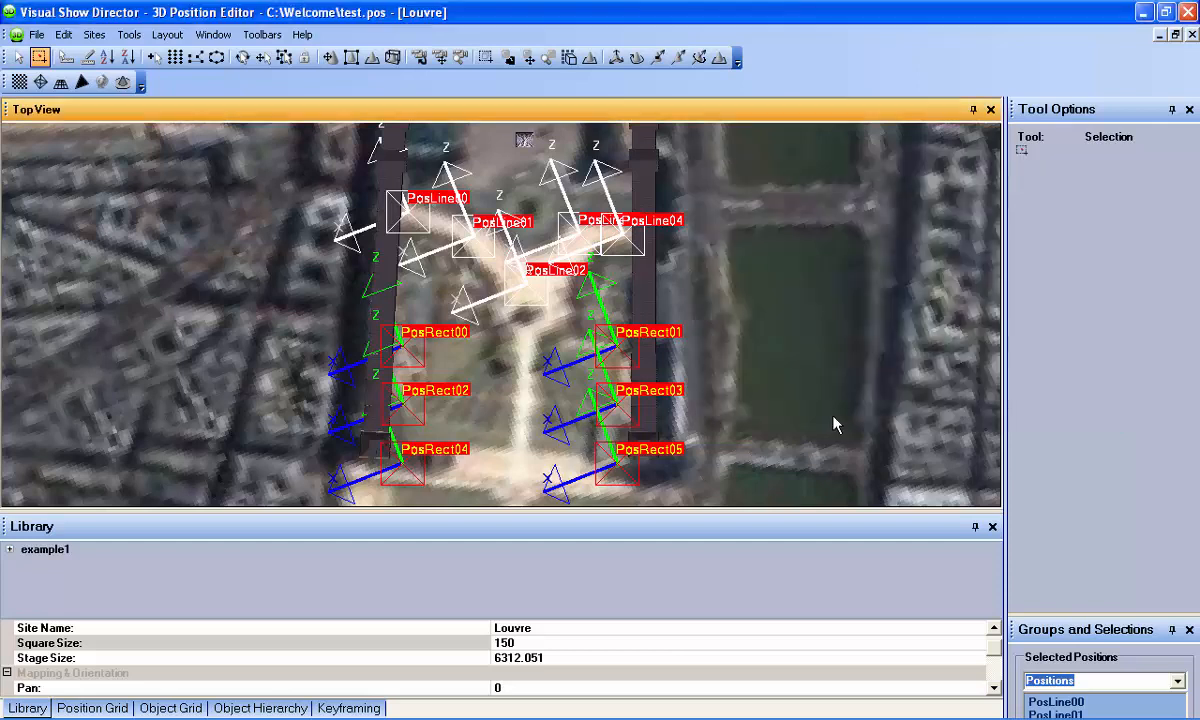
Create a lasso position line named PosLasso#00 with a count of 5 around the wing block on the city side of the large pyramid
{"action": "left_click", "coordinate": [439, 57]}
{"action": "left_click_drag", "start_coordinate": [561, 175], "coordinate": [546, 436]}
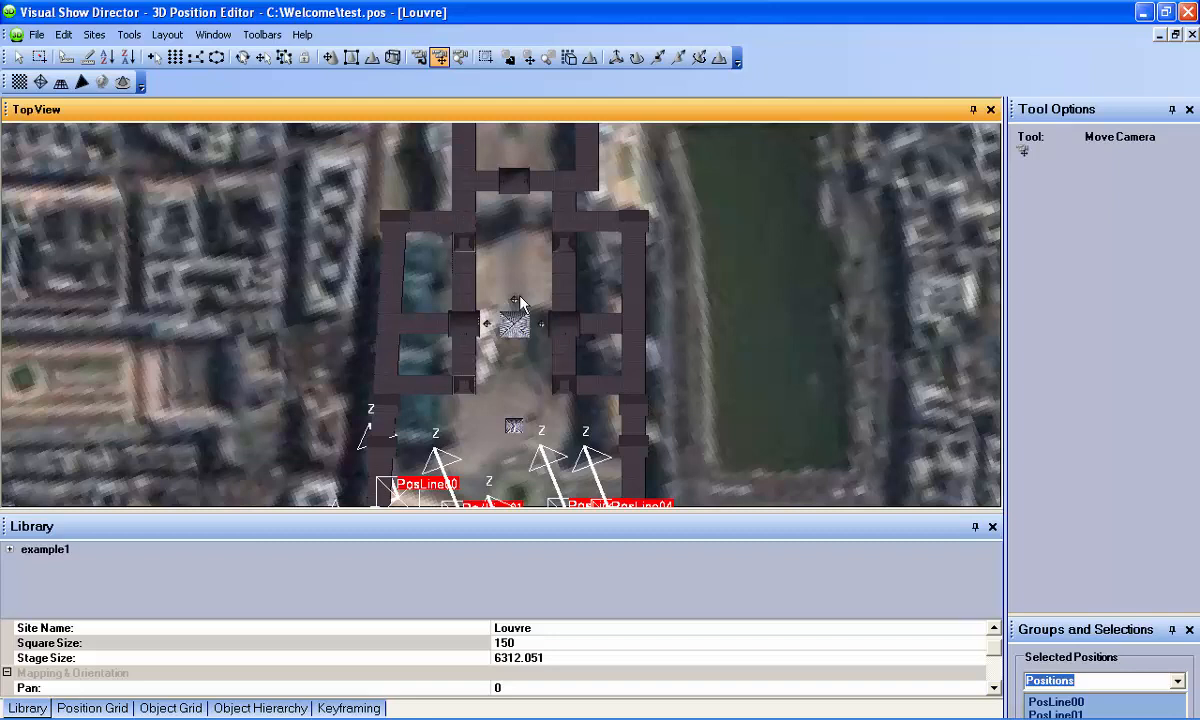
{"action": "left_click", "coordinate": [195, 57]}
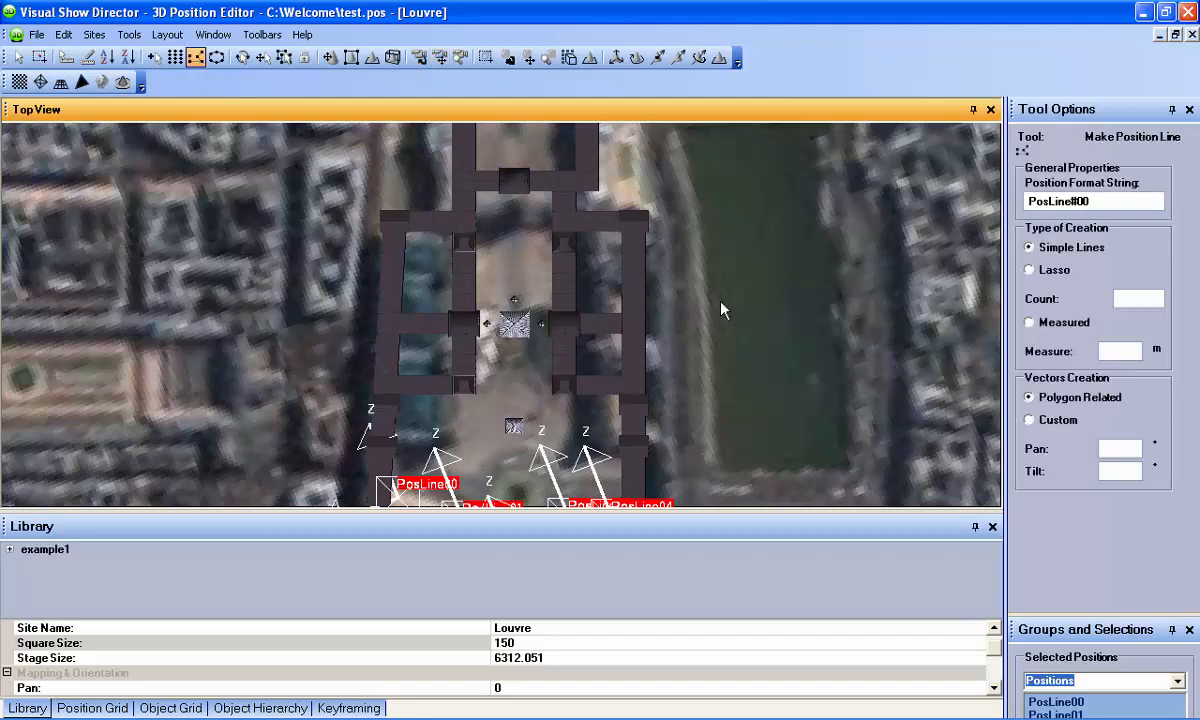
{"action": "left_click", "coordinate": [1043, 275]}
{"action": "left_click", "coordinate": [1136, 297]}
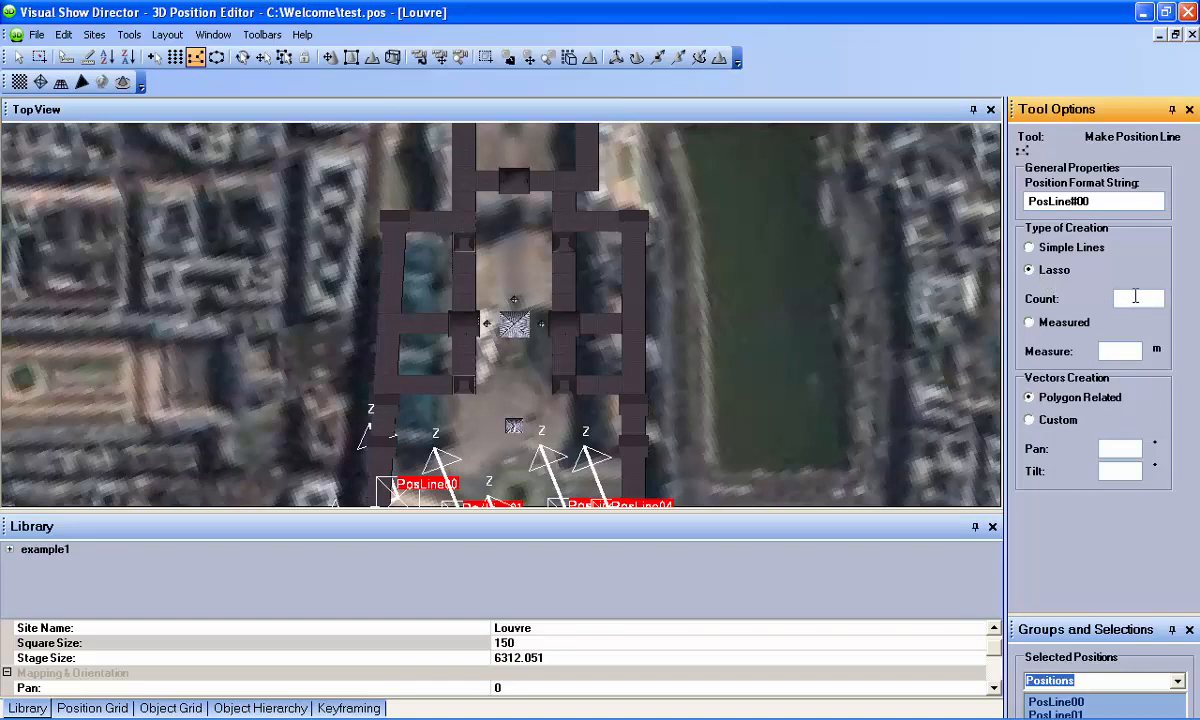
{"action": "type", "text": "5"}
{"action": "left_click", "coordinate": [1070, 204]}
{"action": "key", "text": "BackSpace"}
{"action": "key", "text": "BackSpace"}
{"action": "key", "text": "BackSpace"}
{"action": "type", "text": "asso"}
{"action": "mouse_move", "coordinate": [384, 386]}
{"action": "left_mouse_down"}
{"action": "mouse_move", "coordinate": [462, 384]}
{"action": "mouse_move", "coordinate": [468, 228]}
{"action": "mouse_move", "coordinate": [455, 219]}
{"action": "mouse_move", "coordinate": [395, 234]}
{"action": "mouse_move", "coordinate": [380, 268]}
{"action": "left_mouse_up"}
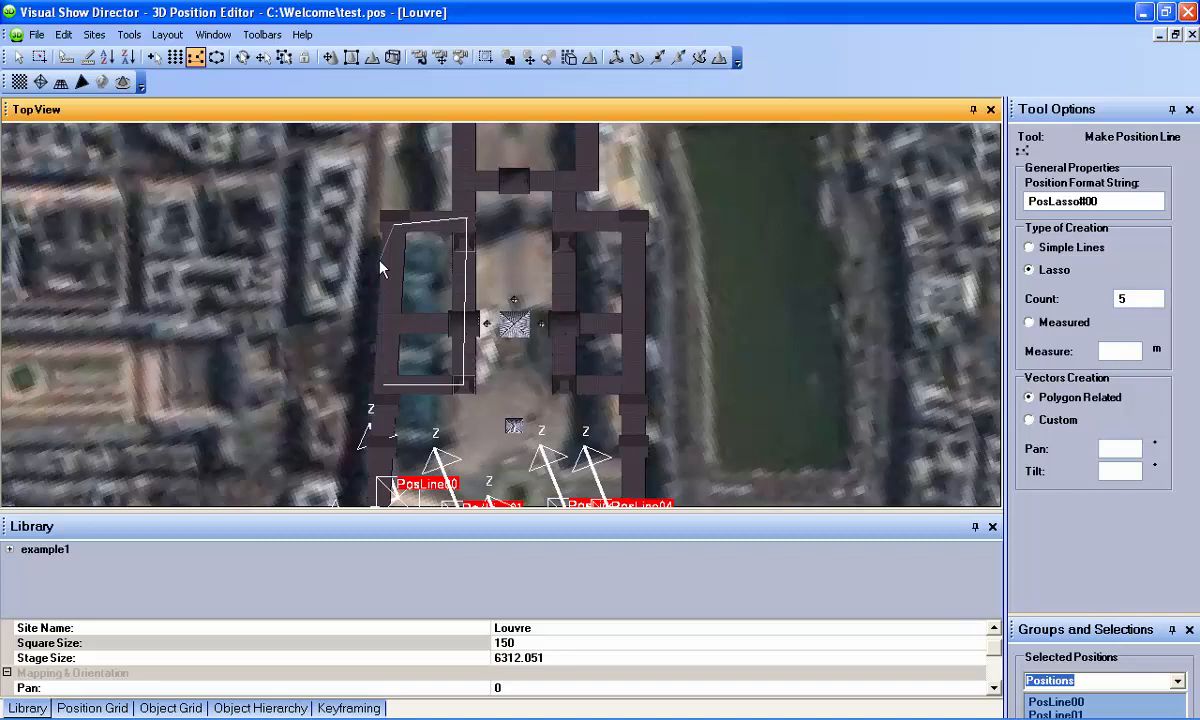
{"action": "left_click_drag", "start_coordinate": [380, 268], "coordinate": [380, 268]}
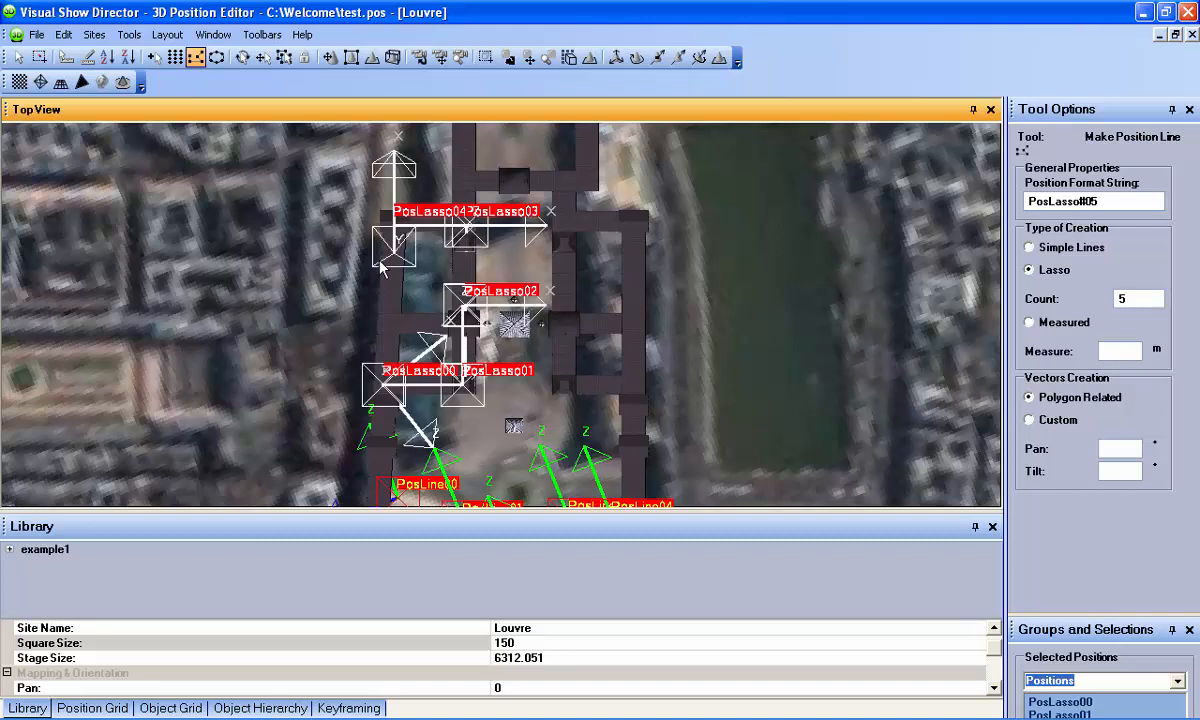
Create a circle of 5 positions named PosCircle#00, with a direct pivot on the large round pond in the garden beyond the PosRect array
{"action": "left_click", "coordinate": [439, 57]}
{"action": "left_click_drag", "start_coordinate": [521, 449], "coordinate": [490, 137]}
{"action": "left_click_drag", "start_coordinate": [506, 385], "coordinate": [525, 161]}
{"action": "left_click_drag", "start_coordinate": [518, 421], "coordinate": [507, 153]}
{"action": "left_click_drag", "start_coordinate": [500, 395], "coordinate": [485, 254]}
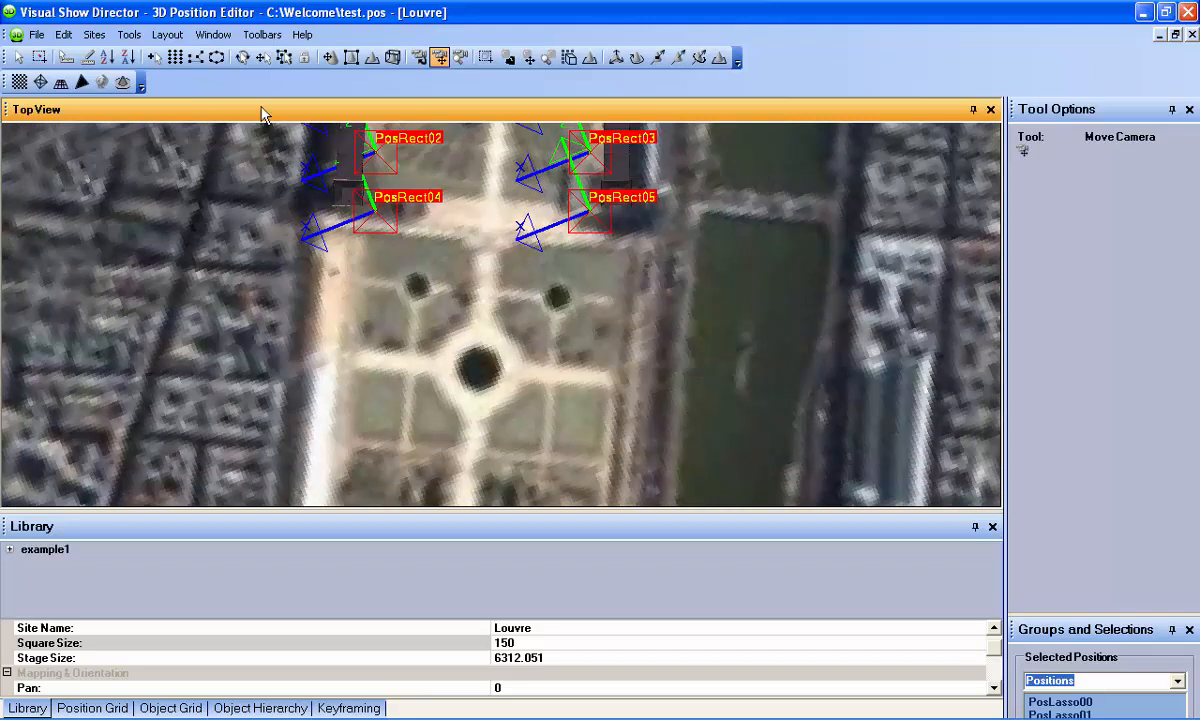
{"action": "left_click", "coordinate": [216, 58]}
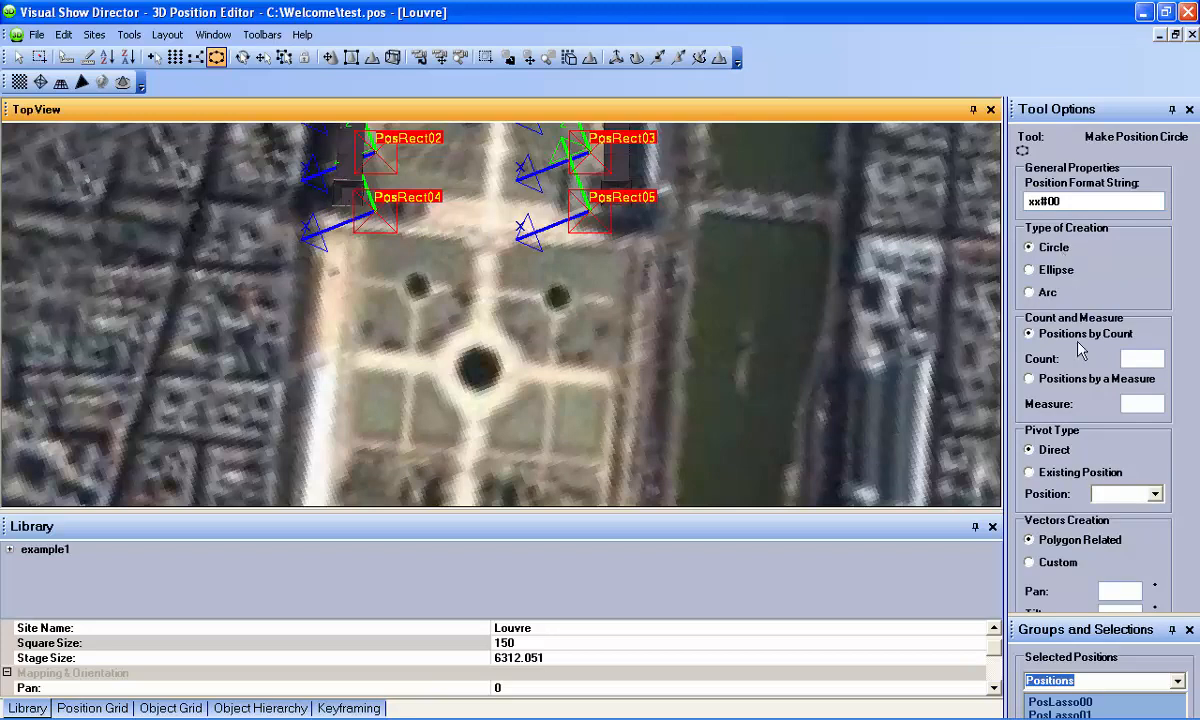
{"action": "left_click", "coordinate": [1137, 358]}
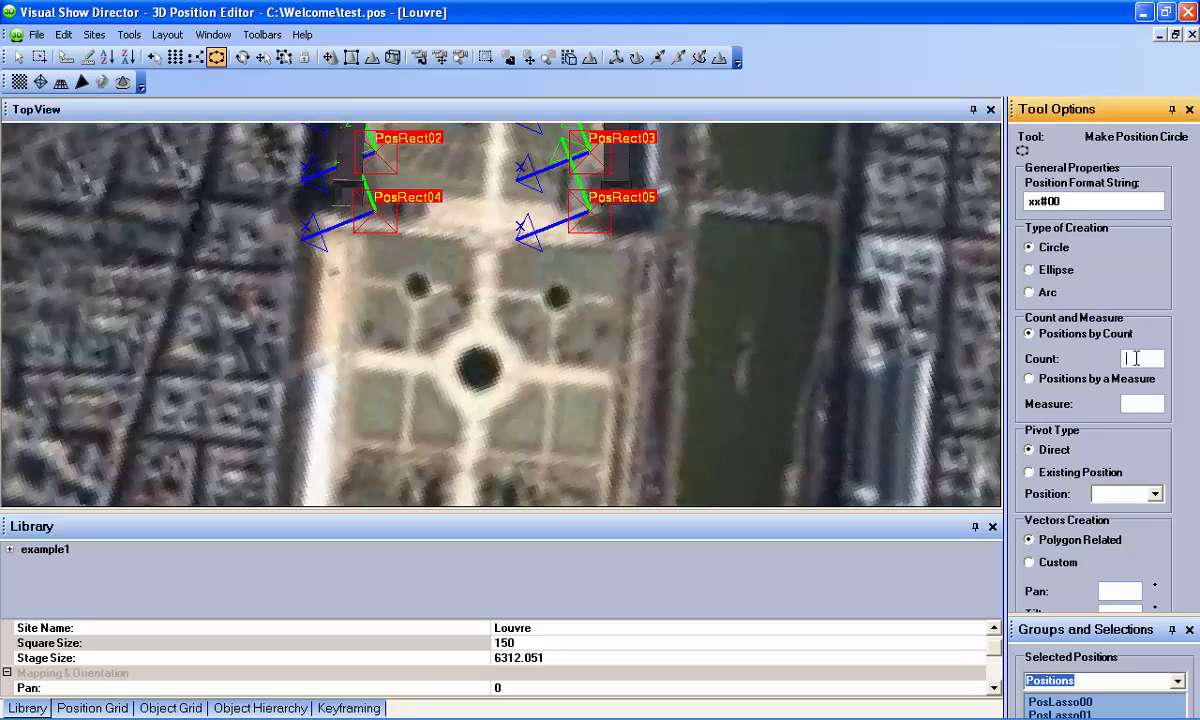
{"action": "type", "text": "5"}
{"action": "left_click", "coordinate": [1043, 202]}
{"action": "key", "text": "BackSpace"}
{"action": "key", "text": "BackSpace"}
{"action": "type", "text": "PosCircle"}
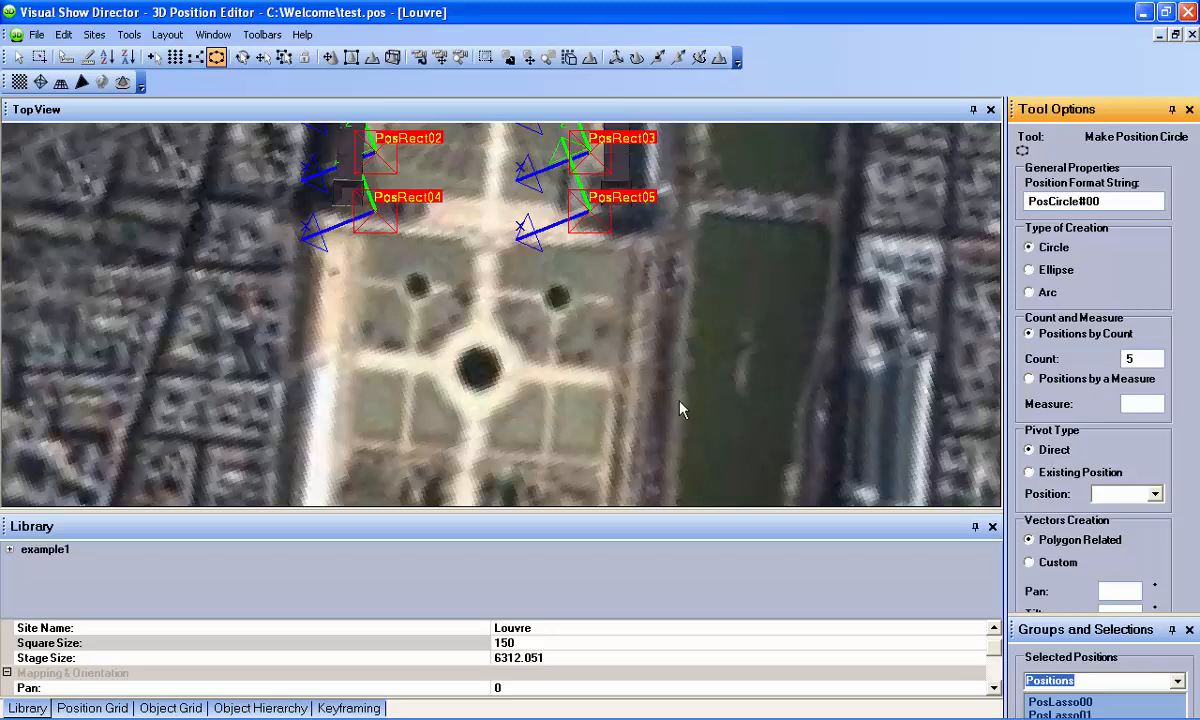
{"action": "left_click", "coordinate": [481, 376]}
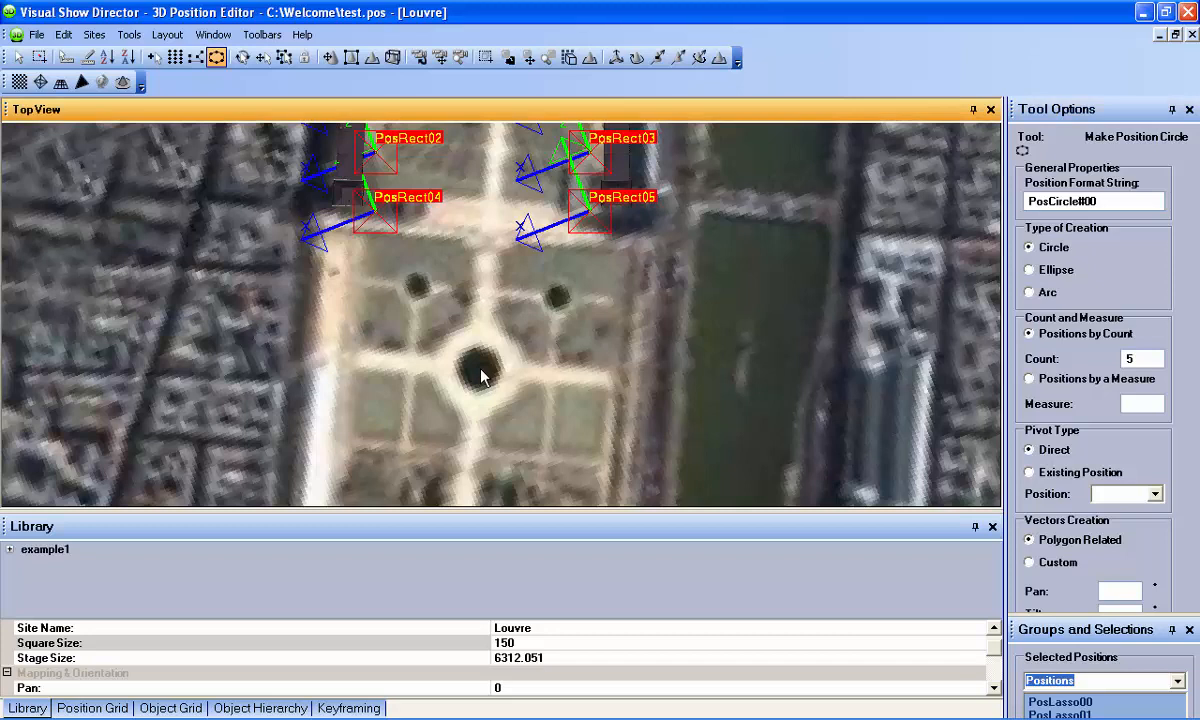
{"action": "left_click_drag", "start_coordinate": [481, 376], "coordinate": [528, 406]}
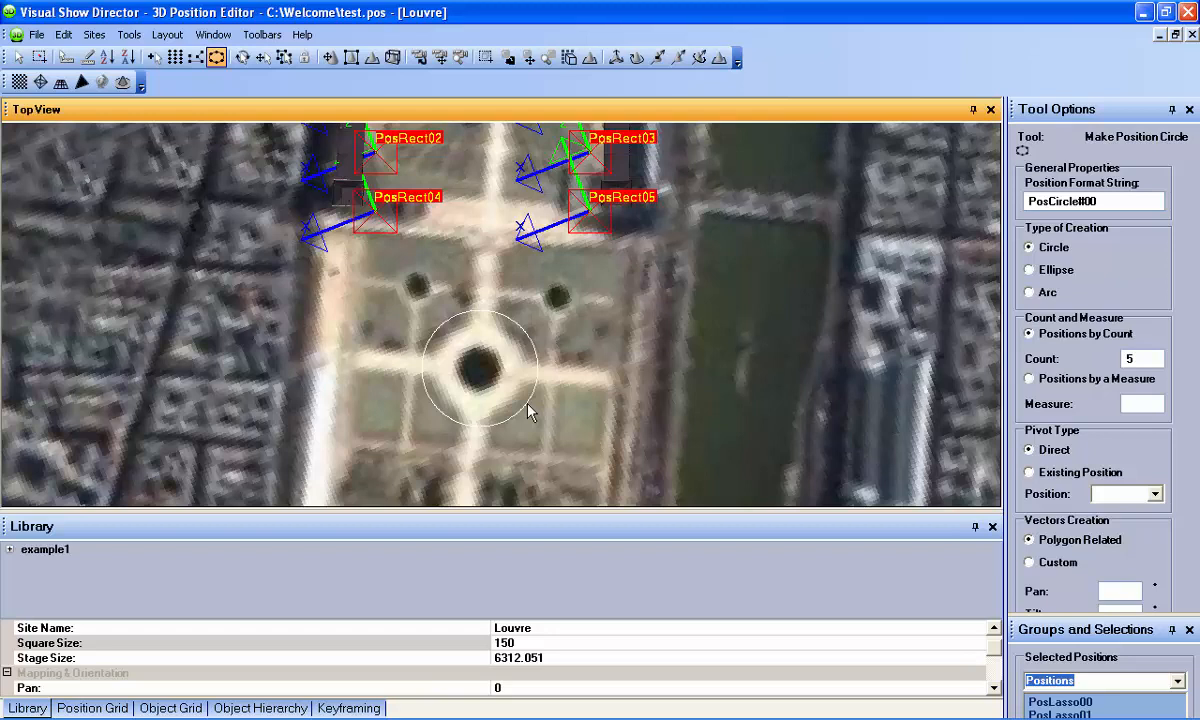
{"action": "left_click_drag", "start_coordinate": [528, 406], "coordinate": [528, 409]}
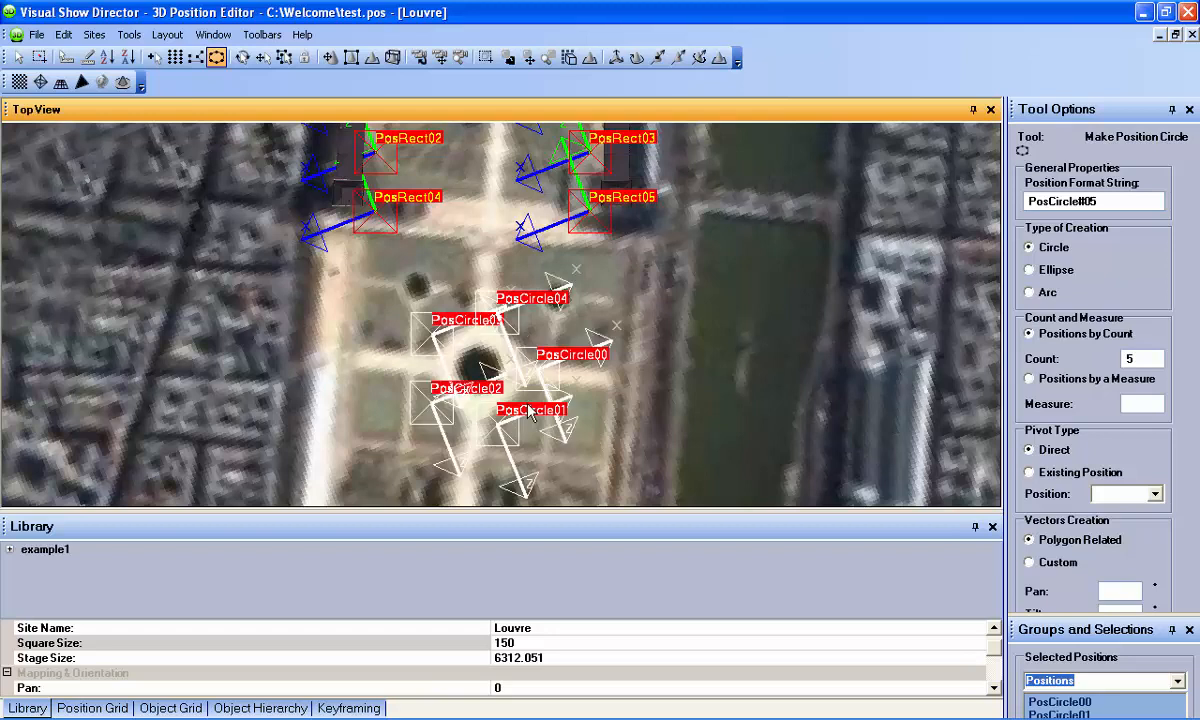